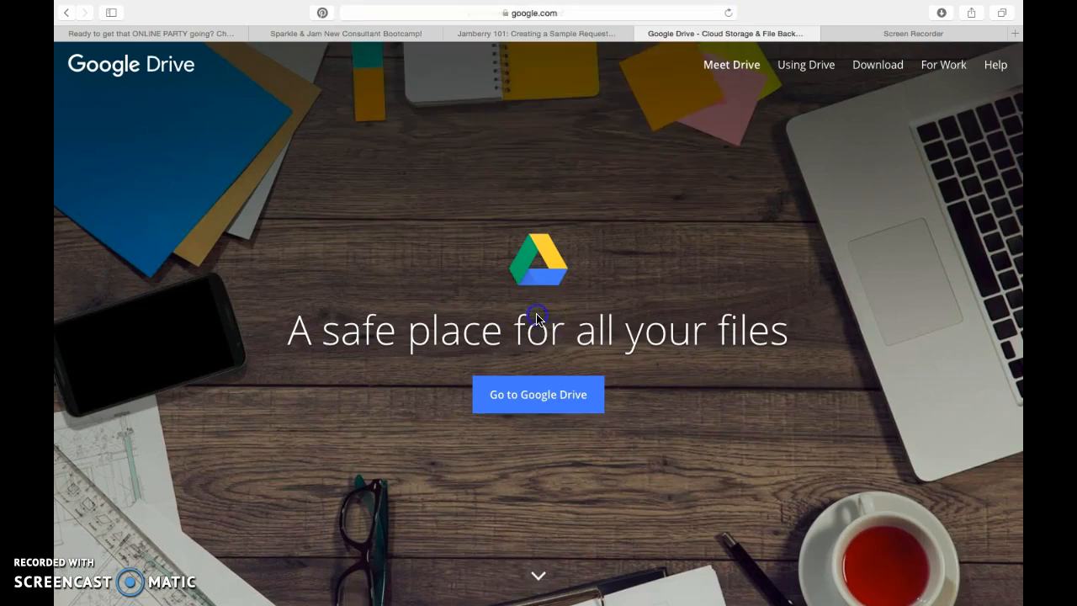
# Enter Google Drive from its landing page and create a new blank Google Form
pyautogui.click(563, 396)
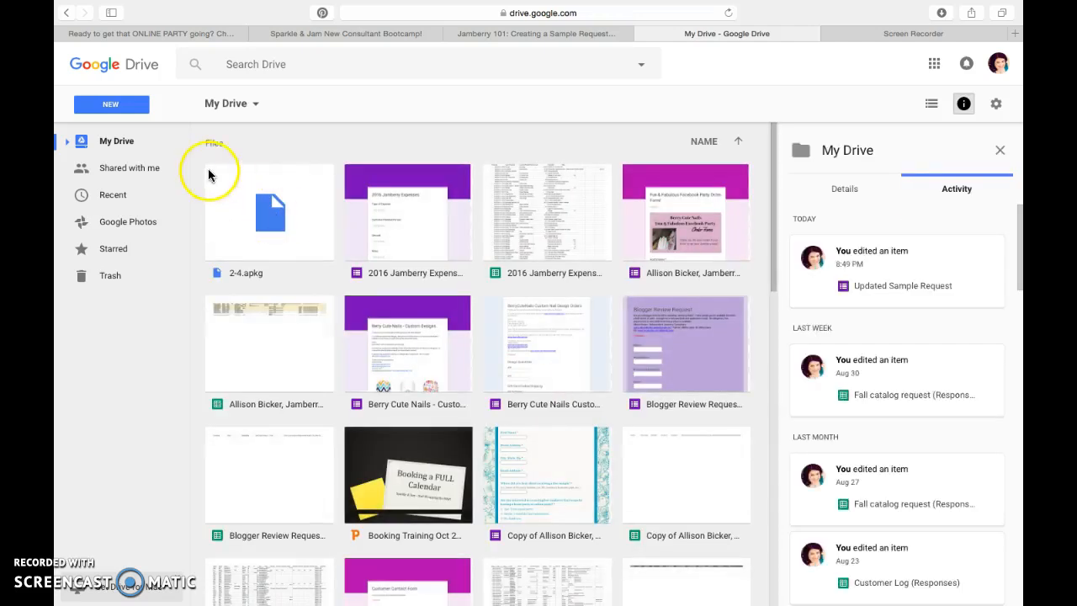
pyautogui.click(132, 111)
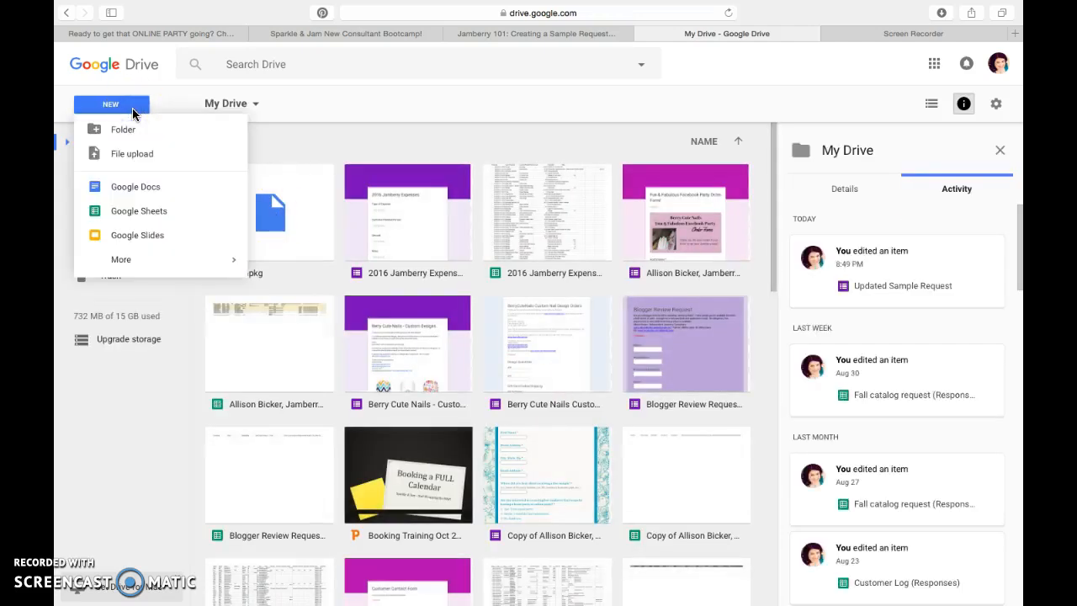
pyautogui.moveTo(162, 267)
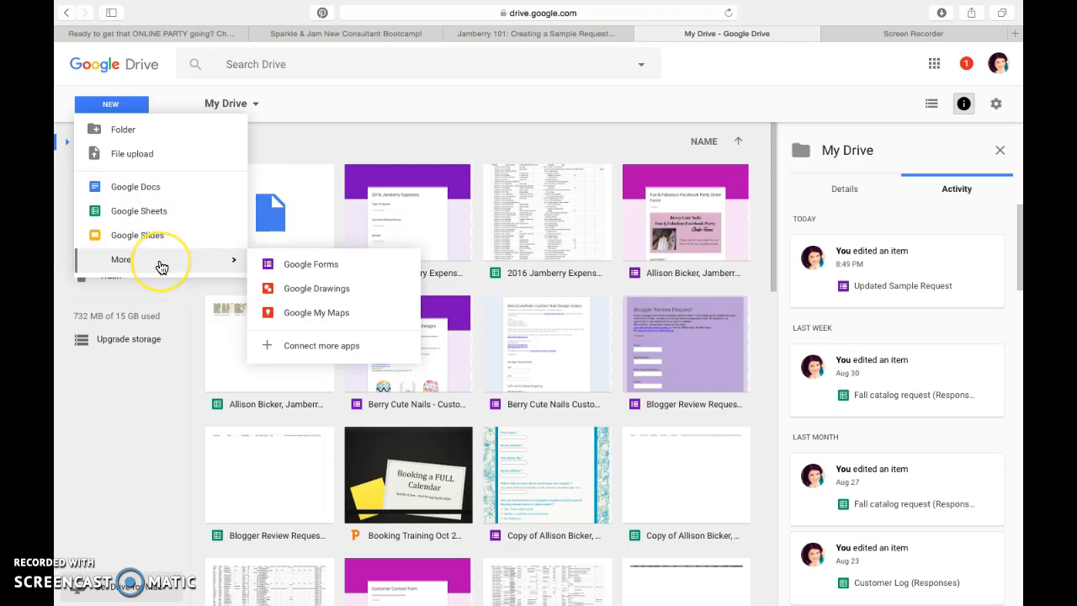
pyautogui.click(290, 268)
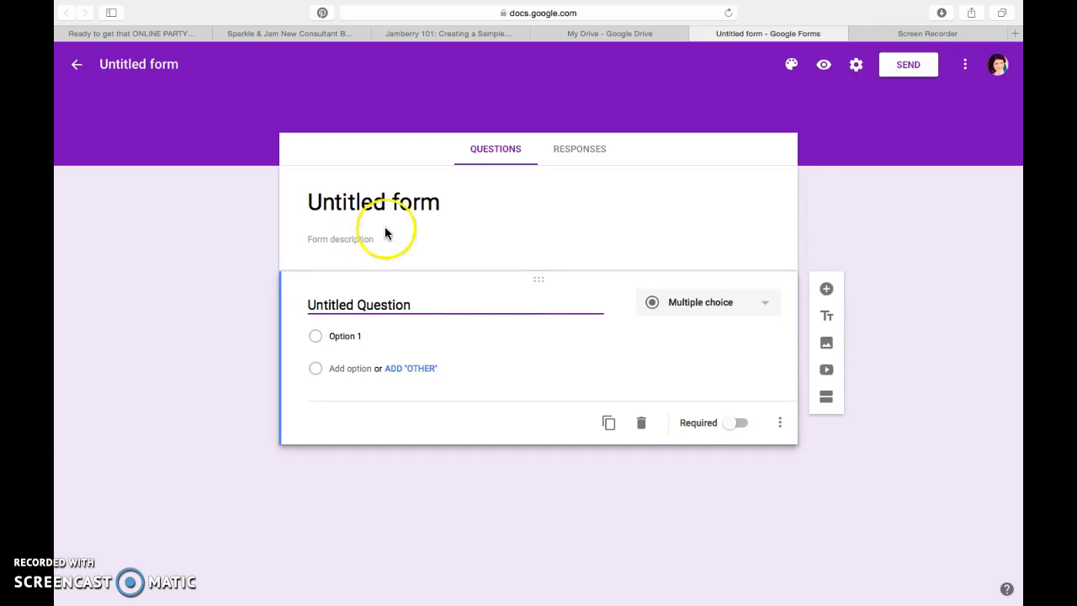
# Replace the form's title with "Jamberry Free Sample Request"
pyautogui.click(399, 202)
pyautogui.moveTo(442, 206); pyautogui.dragTo(289, 211)
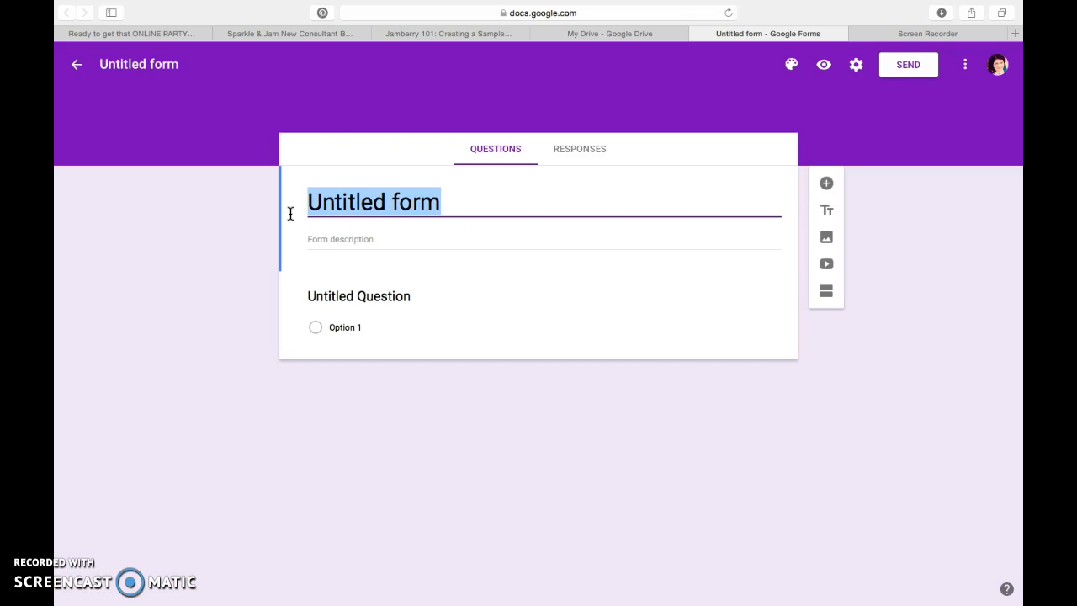
pyautogui.write('Free Sample Request')
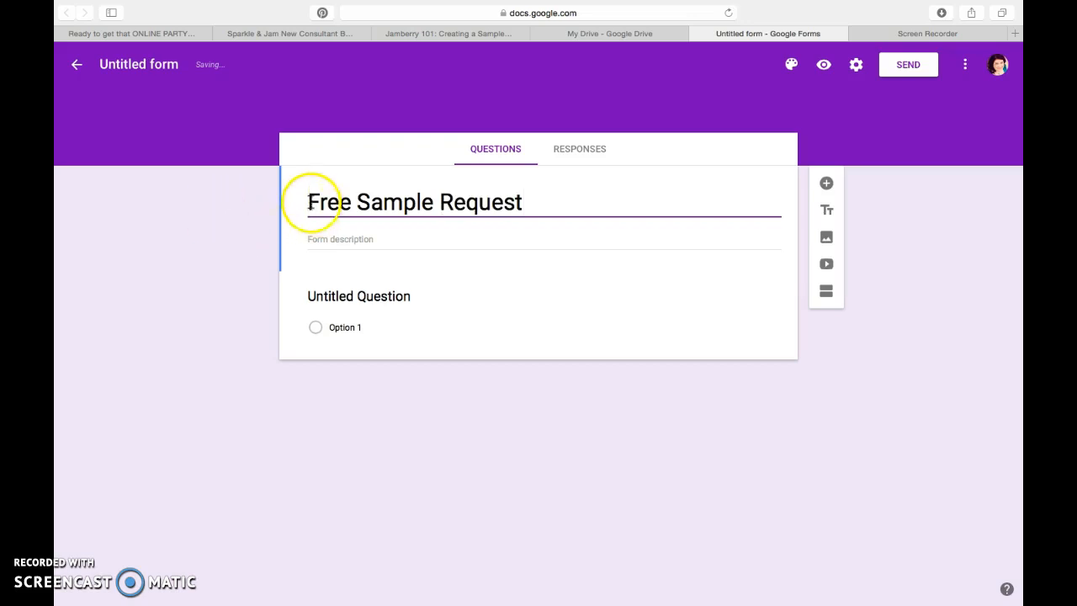
pyautogui.click(309, 202)
pyautogui.write('Jamberry')
pyautogui.click(316, 237)
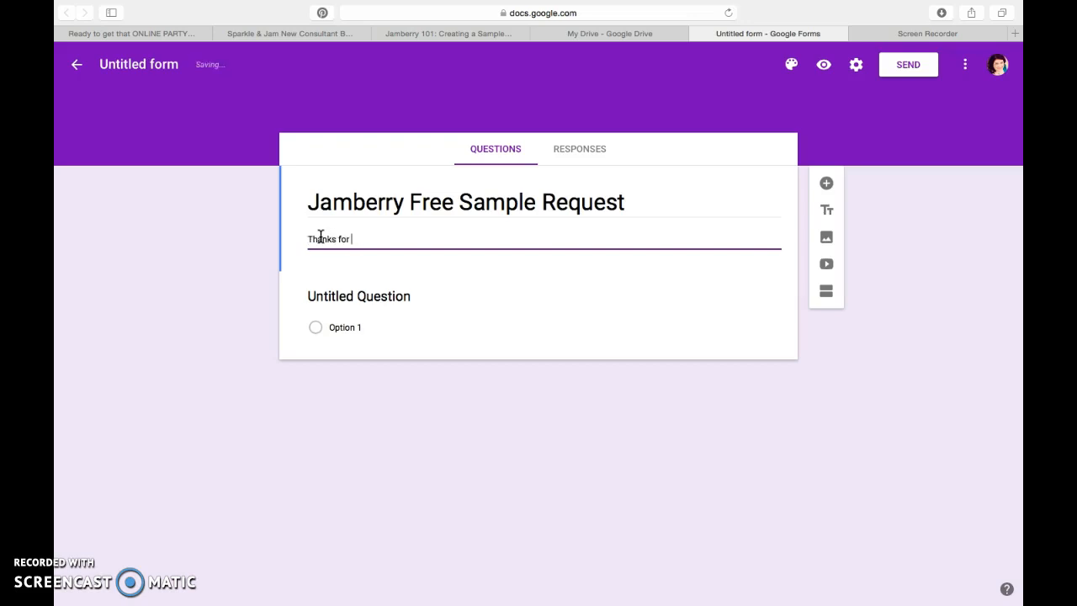
pyautogui.write('Thanks for your interest in Jamberry!')
pyautogui.press('Return')
pyautogui.write('Allison Bicke')
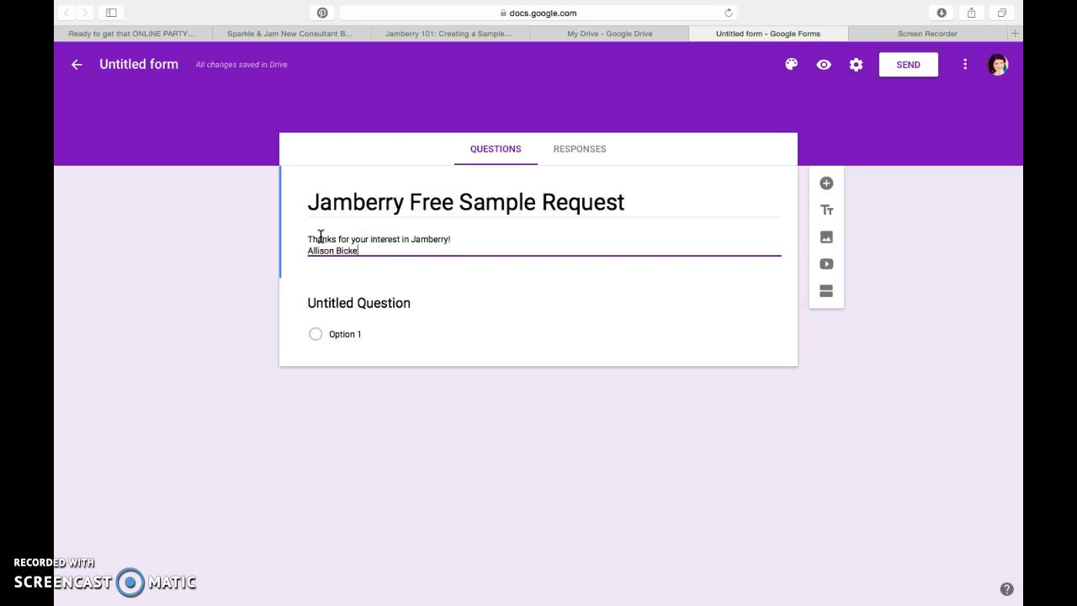
pyautogui.write('r')
pyautogui.press('Return')
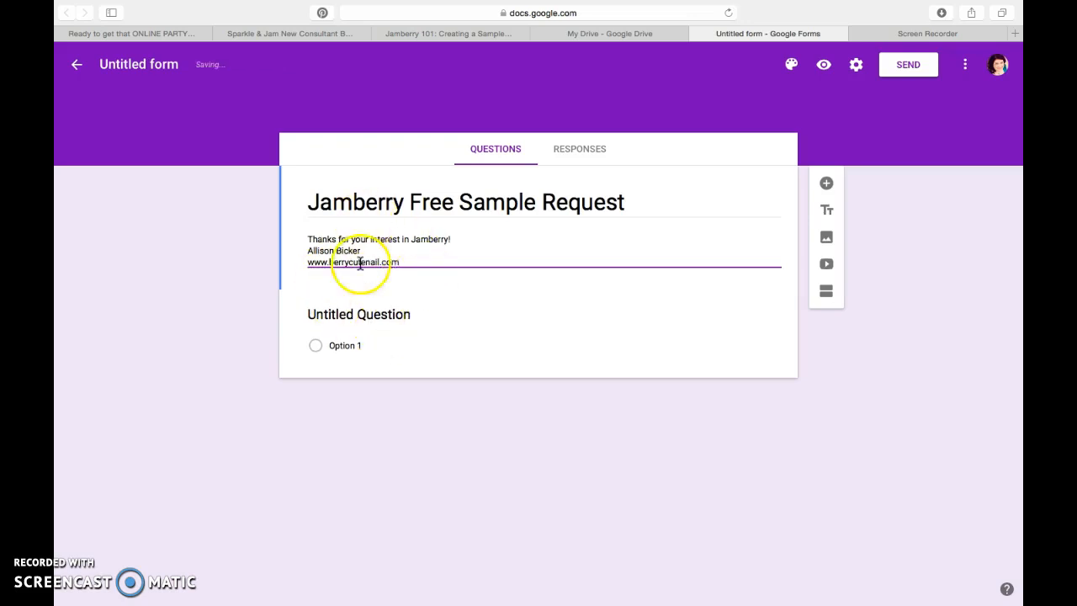
# Replace the untitled question's text with "Full Name"
pyautogui.click(395, 316)
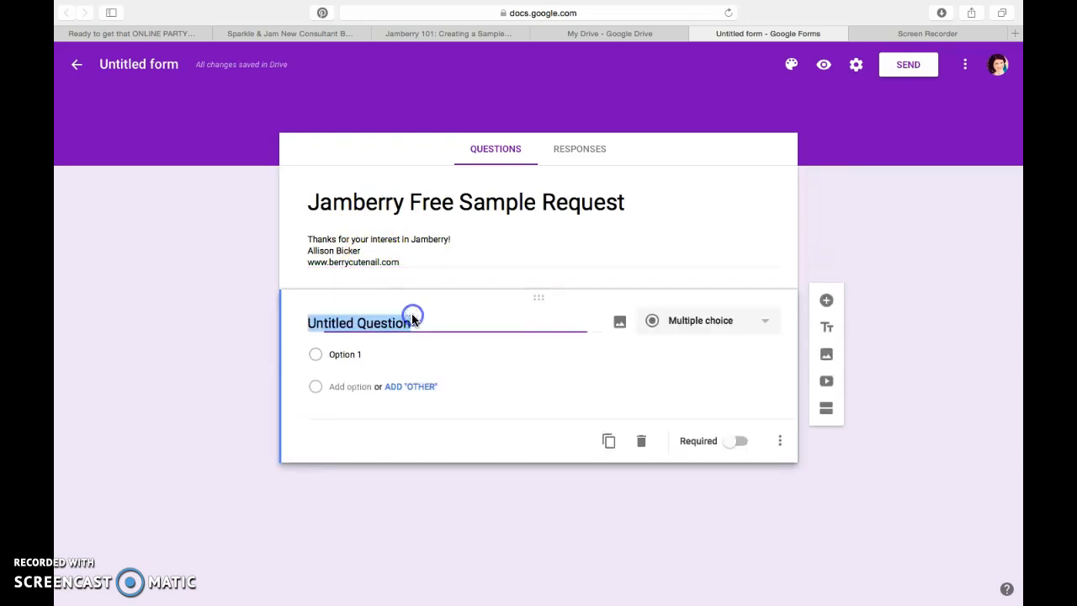
pyautogui.write('First')
pyautogui.press('BackSpace')
pyautogui.press('BackSpace')
pyautogui.press('BackSpace')
pyautogui.press('BackSpace')
pyautogui.press('BackSpace')
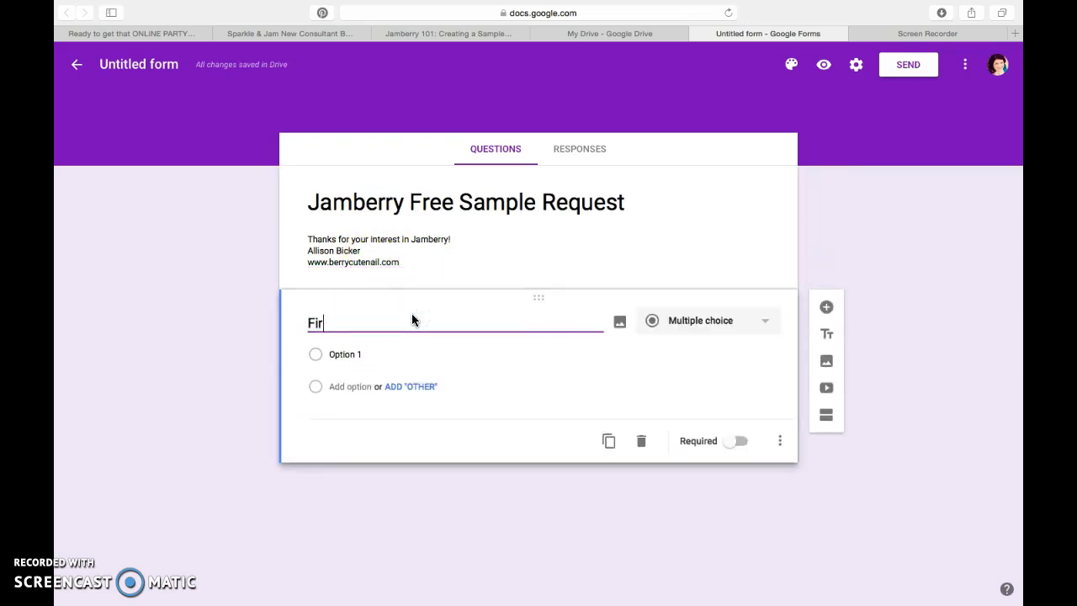
pyautogui.write('Full Name')
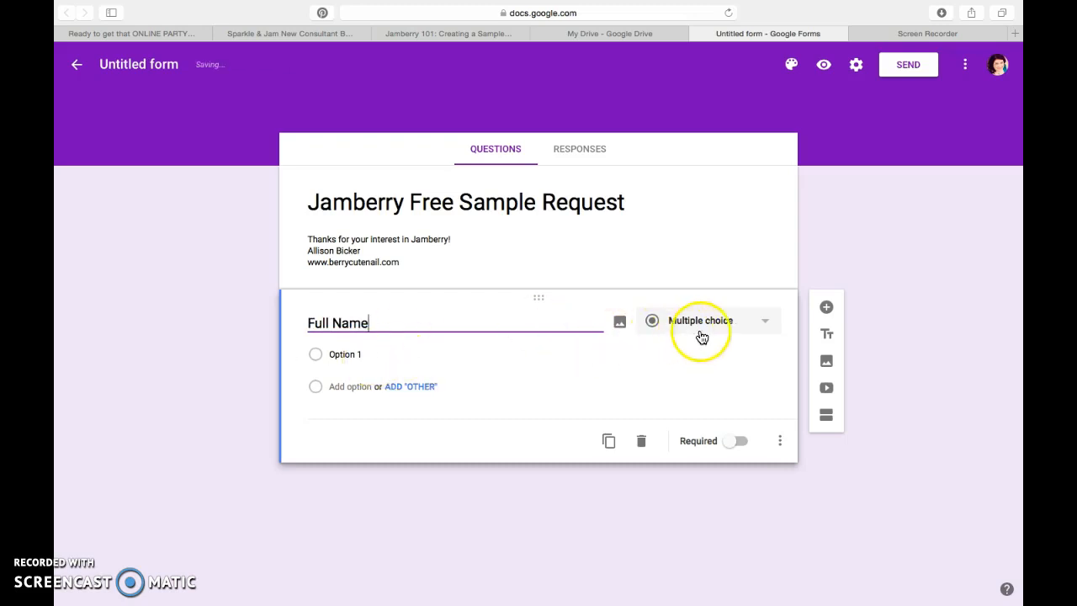
# Set the Full Name question to Short answer and make it required
pyautogui.click(768, 322)
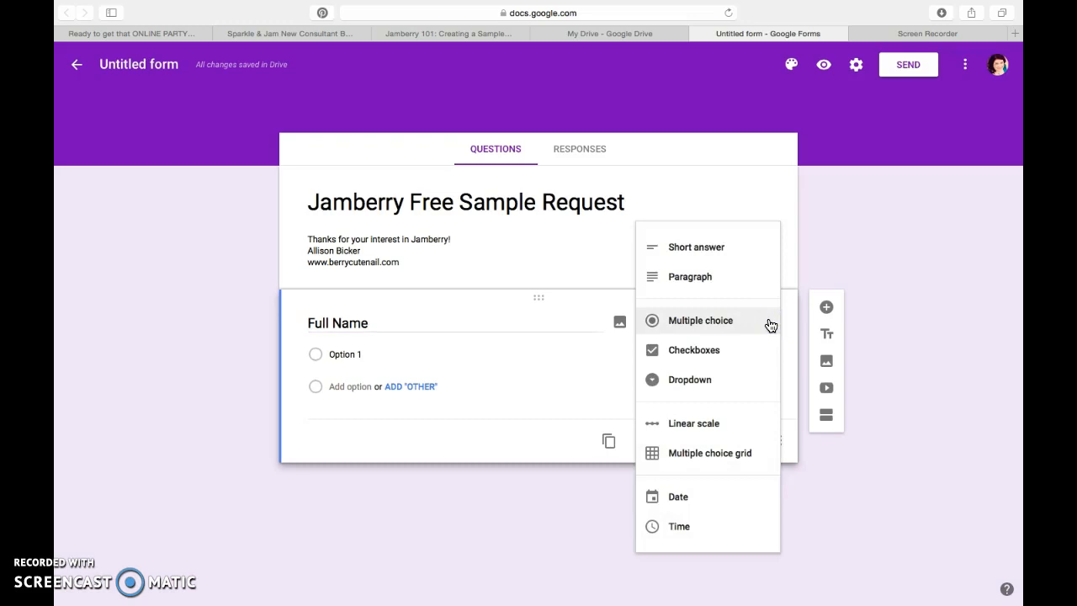
pyautogui.click(731, 250)
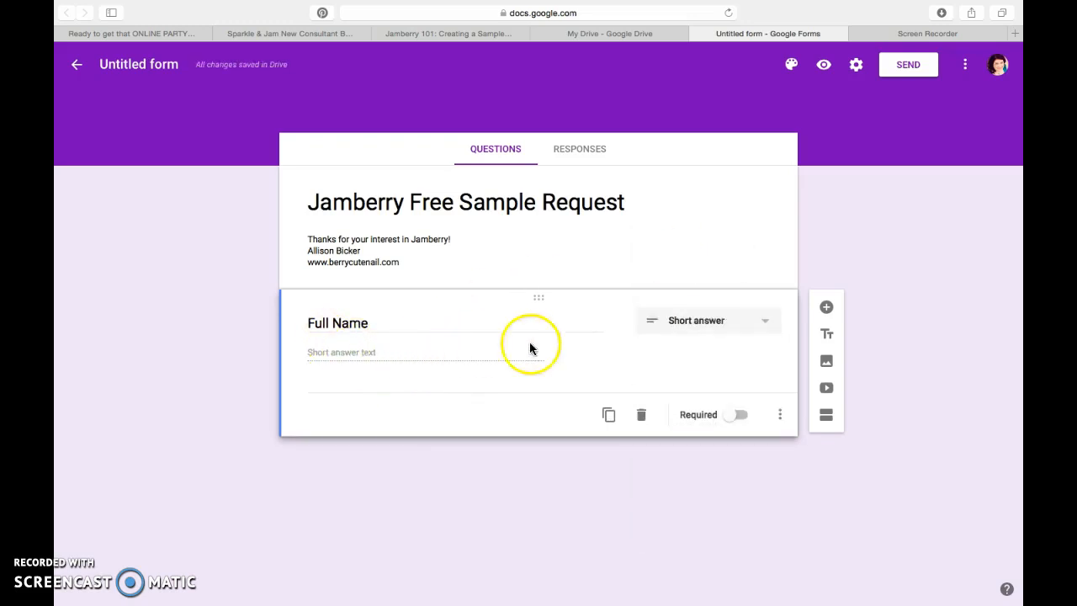
pyautogui.click(734, 416)
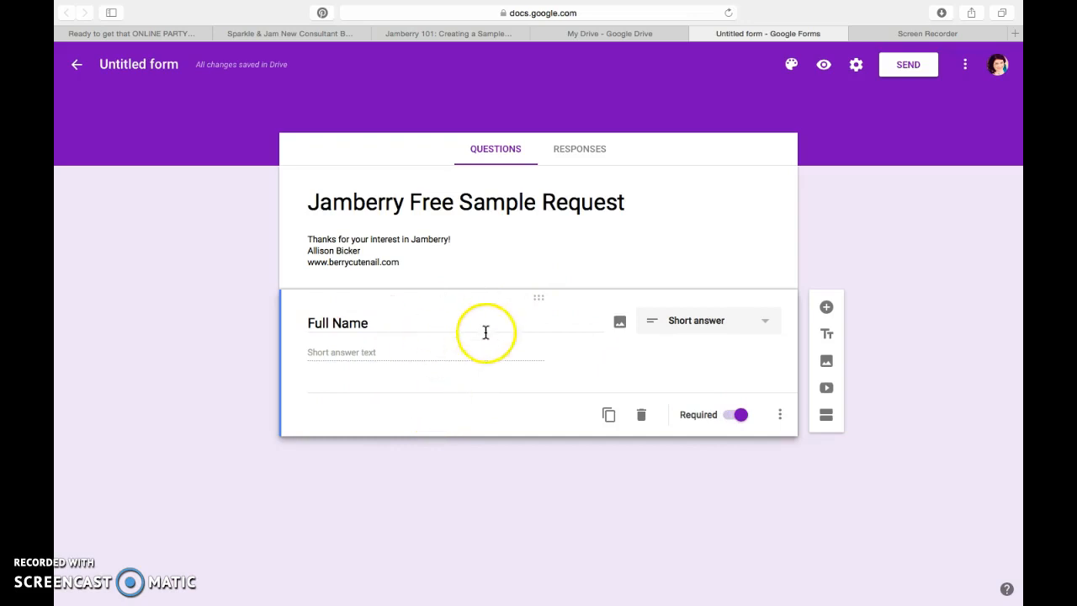
# Add a new question below Full Name, duplicate it, and title the first of the two "Street Address"
pyautogui.click(826, 308)
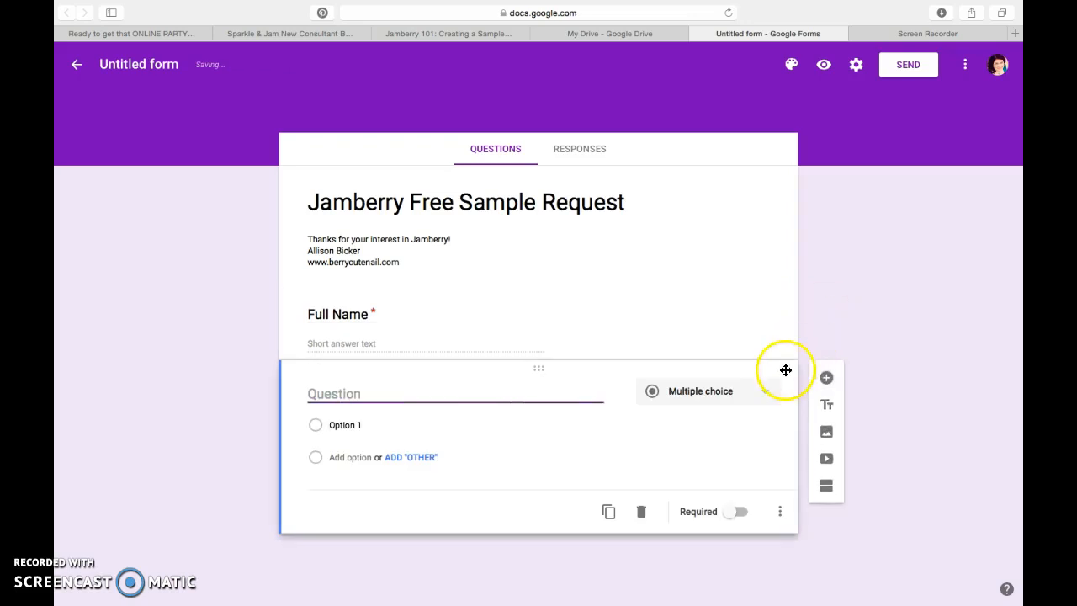
pyautogui.click(609, 511)
pyautogui.click(388, 347)
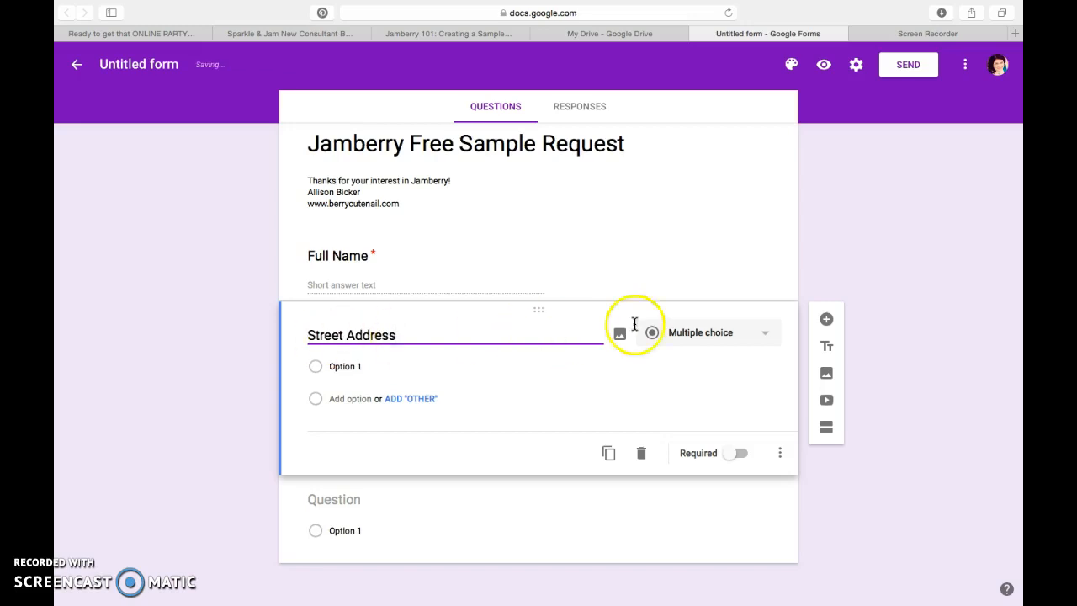
# Set the Street Address question to Short answer and make it required
pyautogui.click(700, 334)
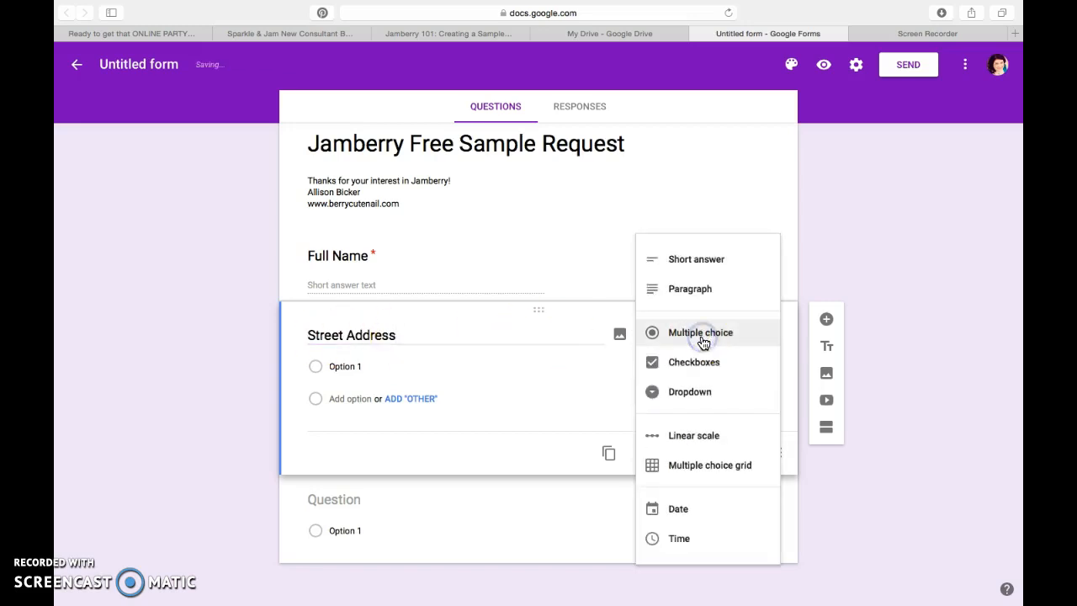
pyautogui.click(698, 288)
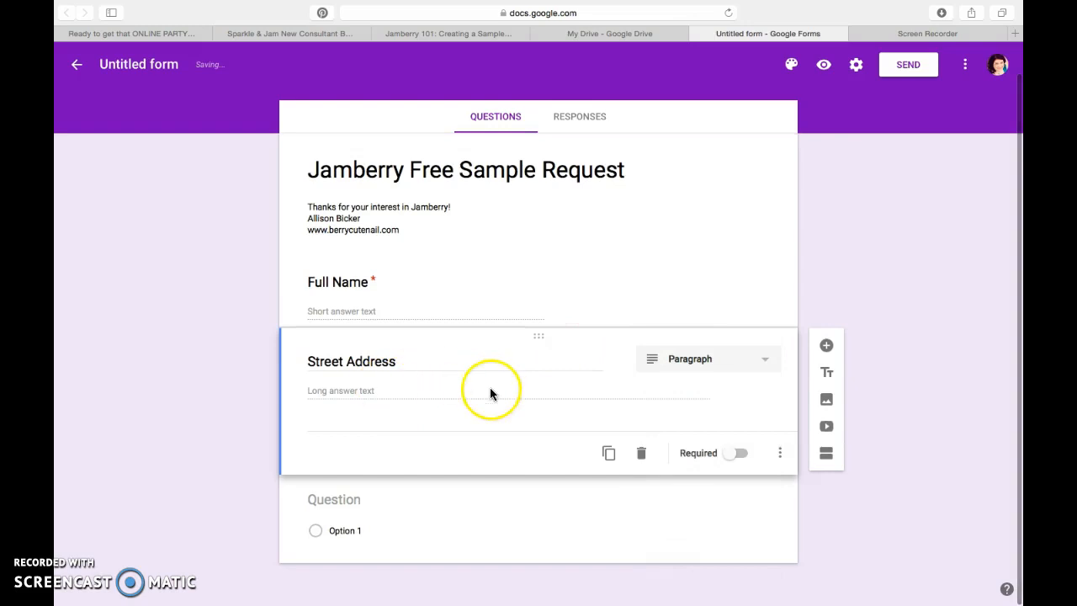
pyautogui.click(704, 364)
pyautogui.click(711, 328)
pyautogui.click(736, 449)
# Title the empty question below Street Address "City, State and Zip Code"
pyautogui.click(367, 500)
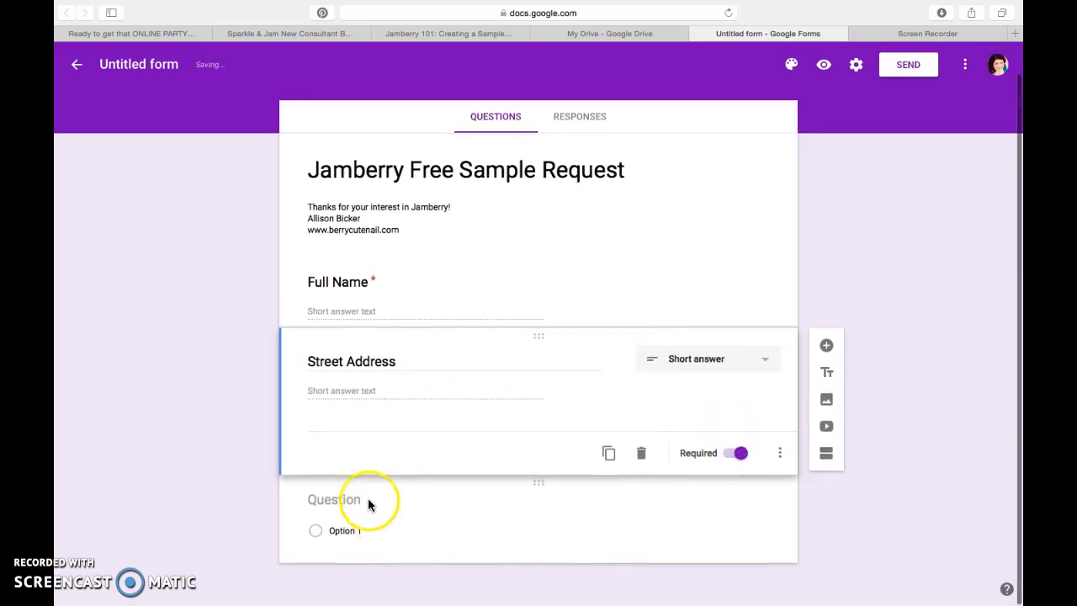
pyautogui.write('city')
pyautogui.press('BackSpace')
pyautogui.press('BackSpace')
pyautogui.press('BackSpace')
pyautogui.press('BackSpace')
pyautogui.press('BackSpace')
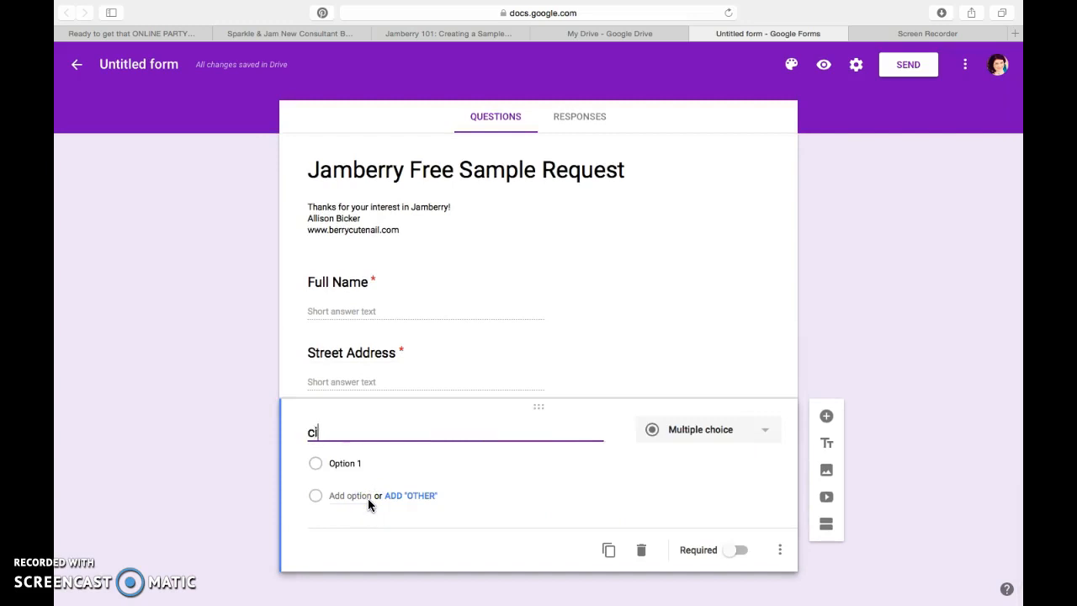
pyautogui.write('City, State and Zip Code')
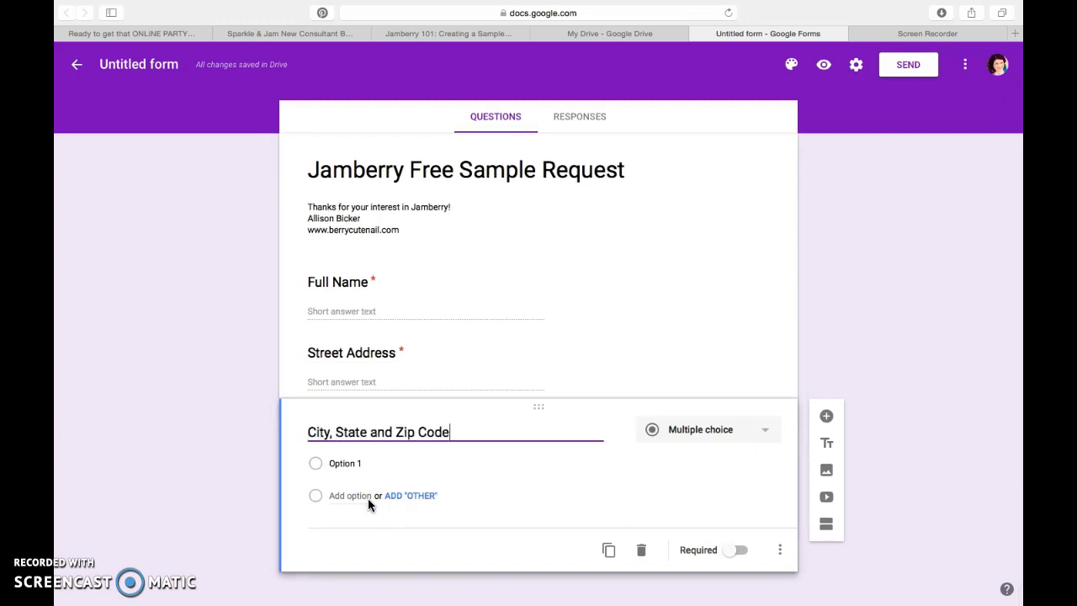
# Set the City, State and Zip Code question to Short answer and make it required
pyautogui.click(686, 427)
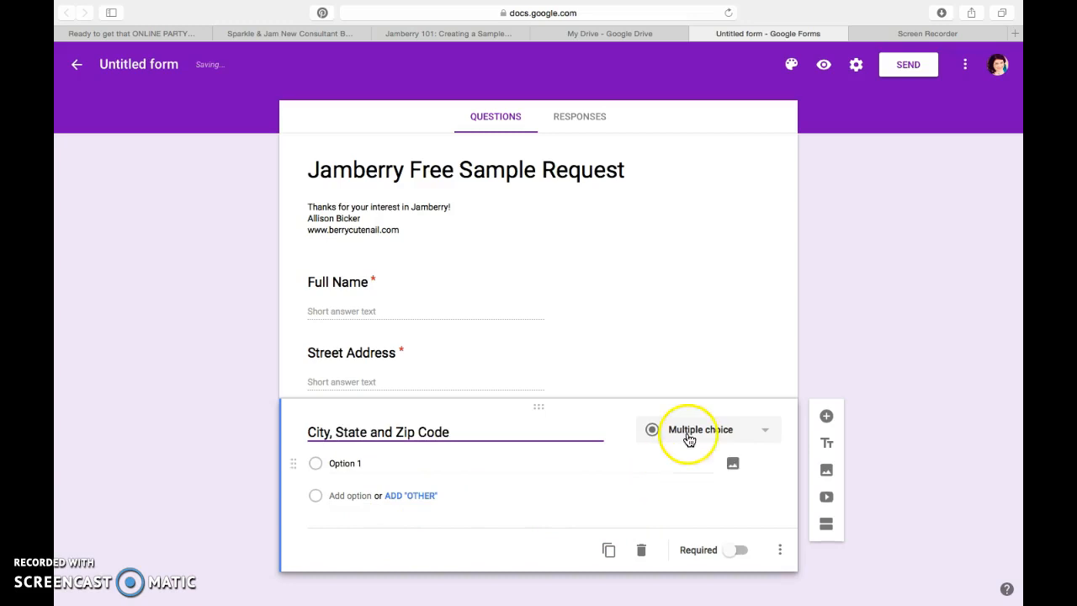
pyautogui.click(698, 357)
pyautogui.click(738, 523)
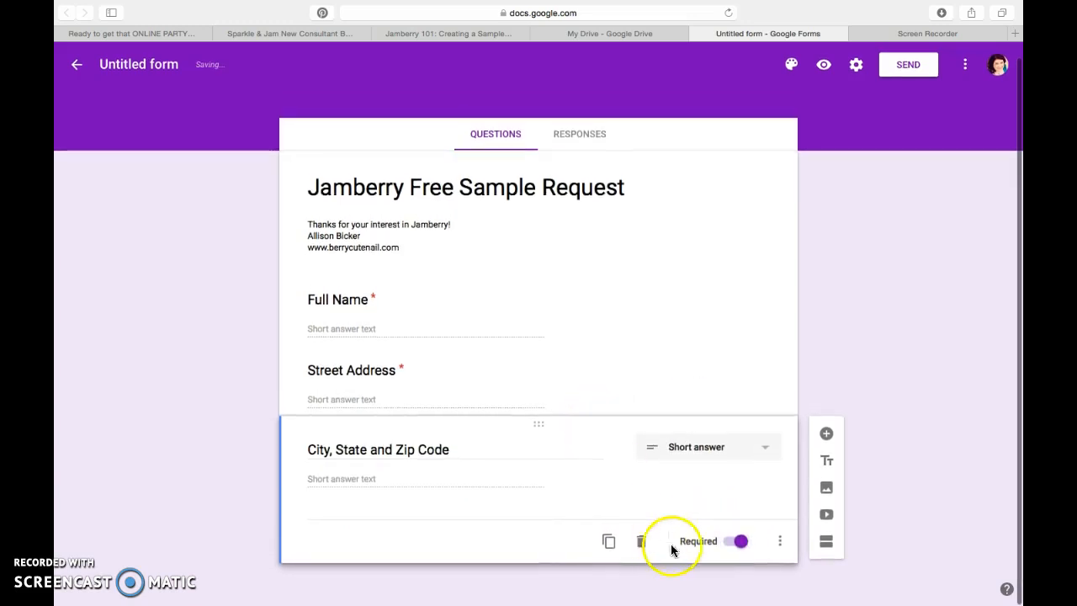
# Duplicate the City, State and Zip Code question and retitle the copy "Email Address"
pyautogui.click(607, 540)
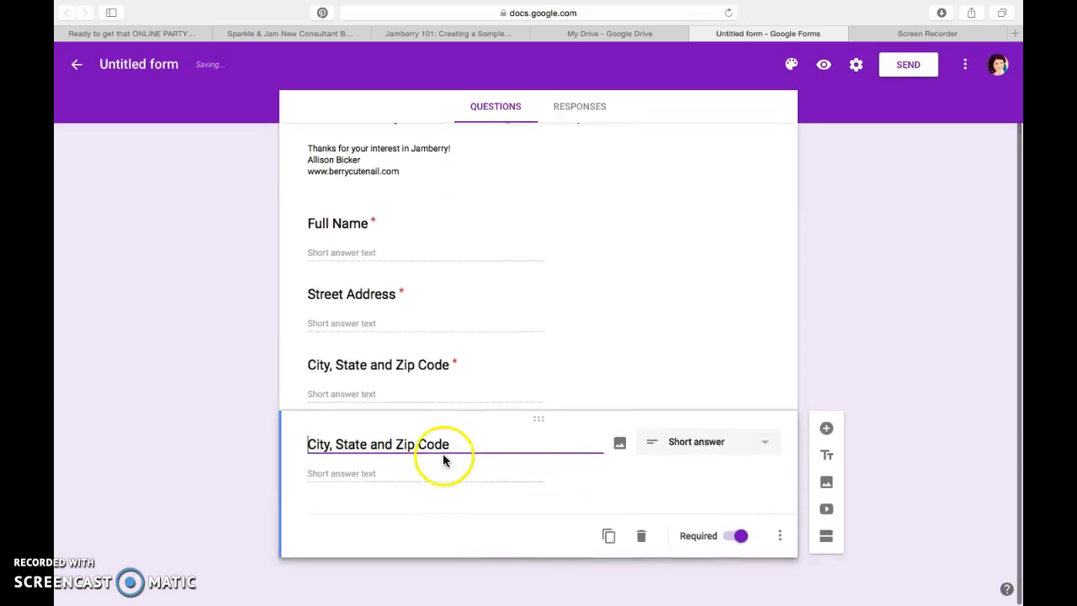
pyautogui.moveTo(457, 449); pyautogui.dragTo(291, 448)
pyautogui.write('Email Address')
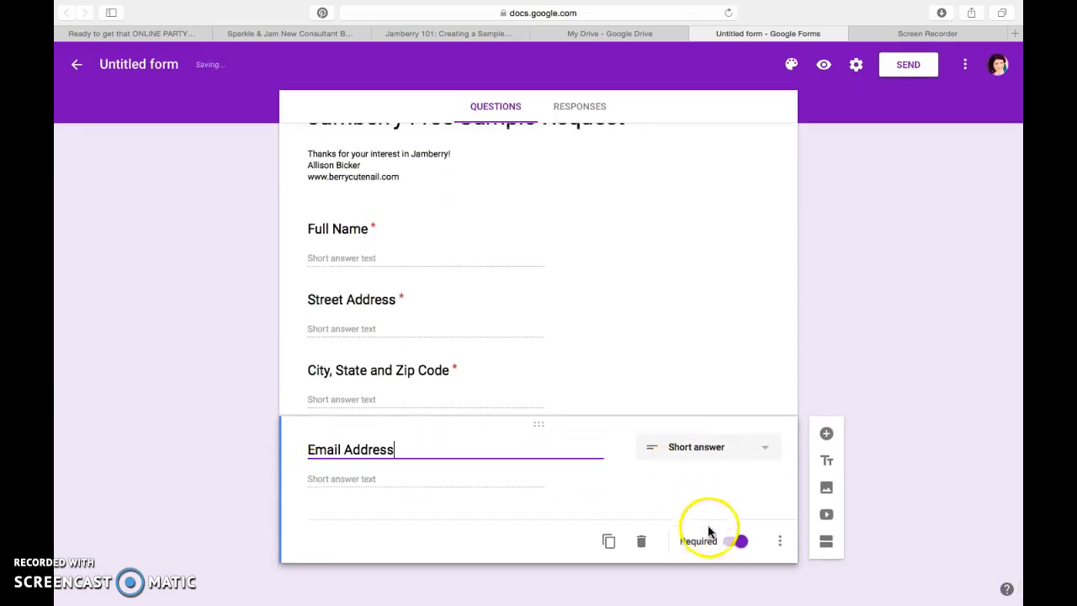
# Add a question titled "Choose your Favorite:" below Email Address, with Multiple choice as its type
pyautogui.click(826, 434)
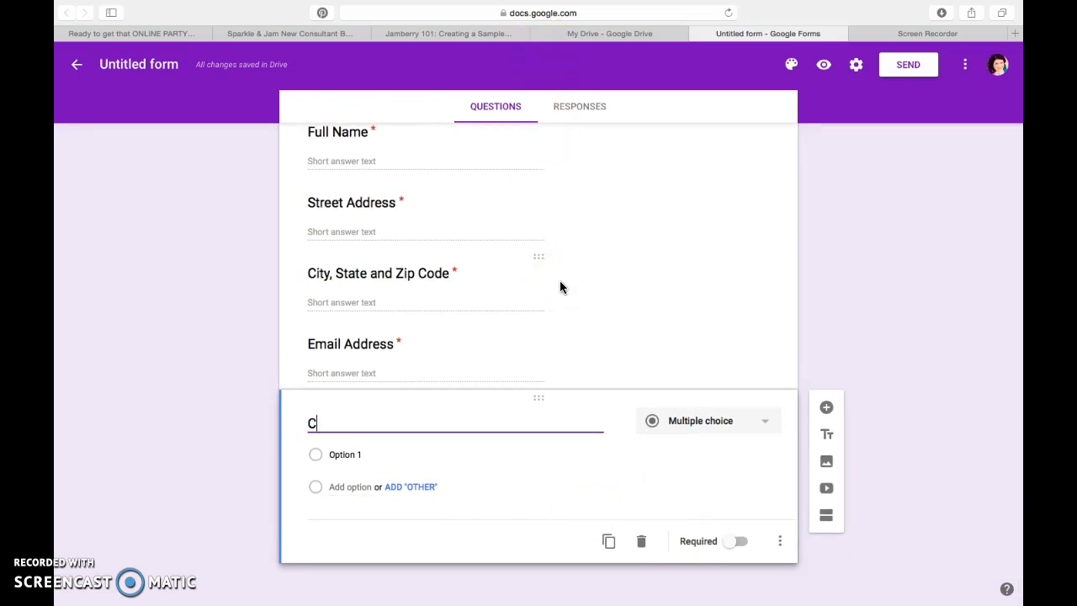
pyautogui.write(':')
pyautogui.click(774, 425)
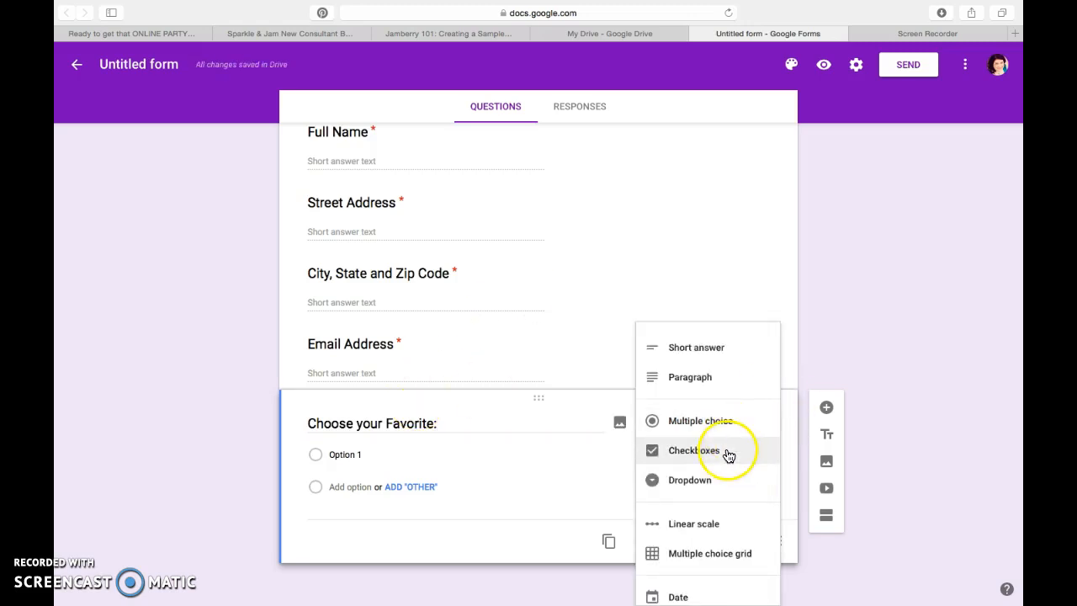
pyautogui.click(724, 421)
# Enter 1, 2 and 3 as the first three answer options of the Choose your Favorite question
pyautogui.click(343, 453)
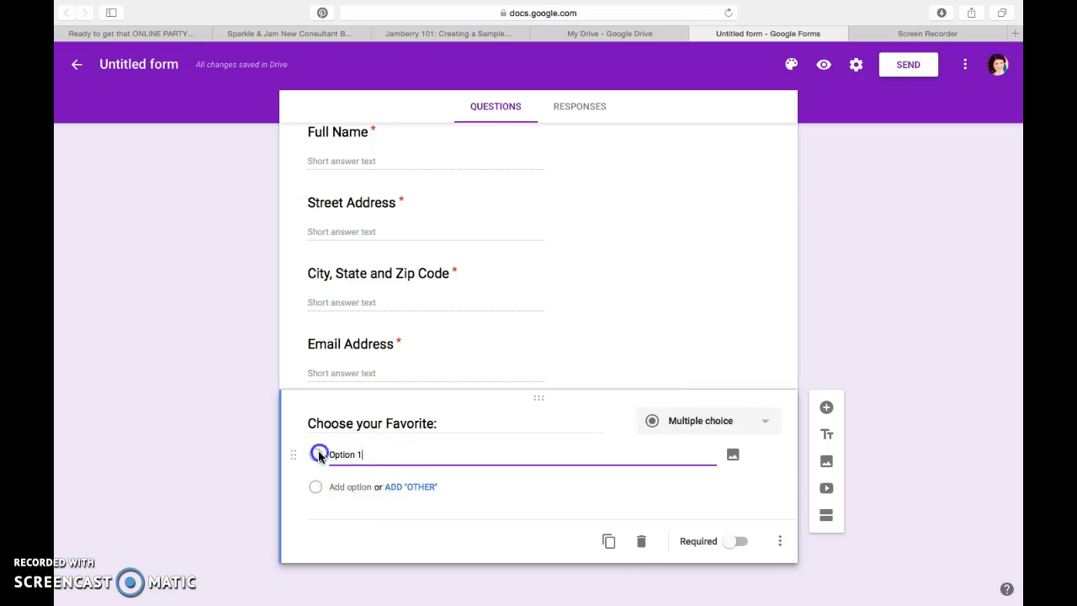
pyautogui.press('BackSpace')
pyautogui.press('BackSpace')
pyautogui.press('BackSpace')
pyautogui.write('T')
pyautogui.click(353, 486)
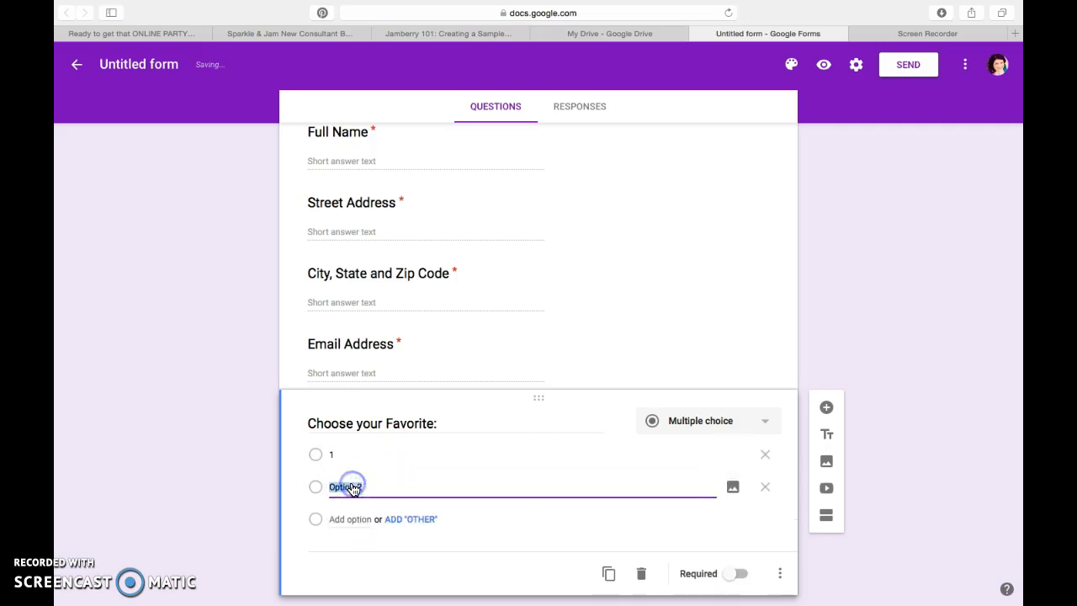
pyautogui.write('2')
pyautogui.click(353, 519)
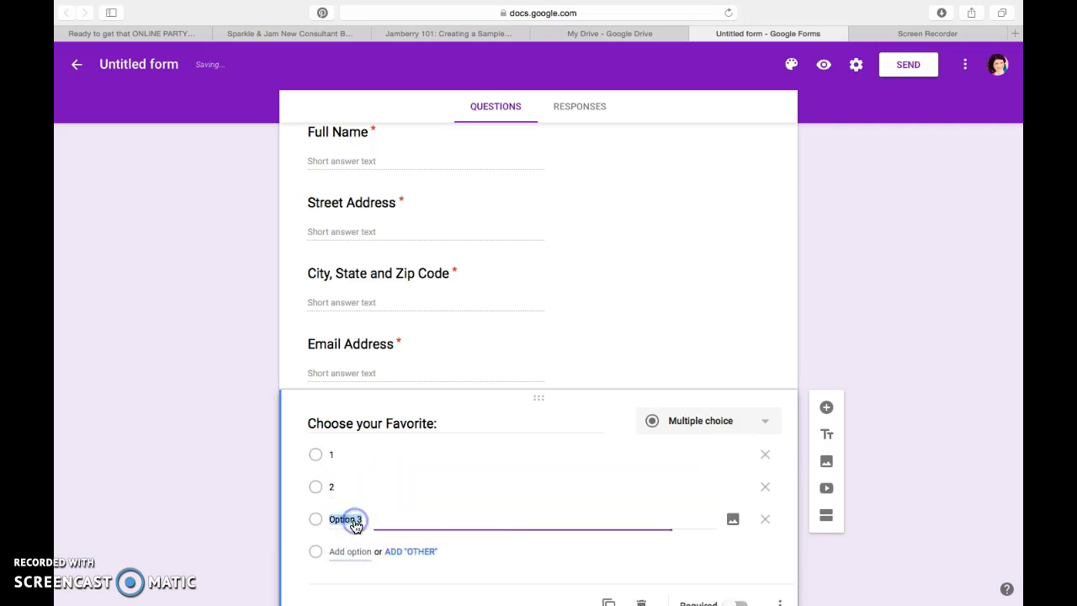
pyautogui.write('3')
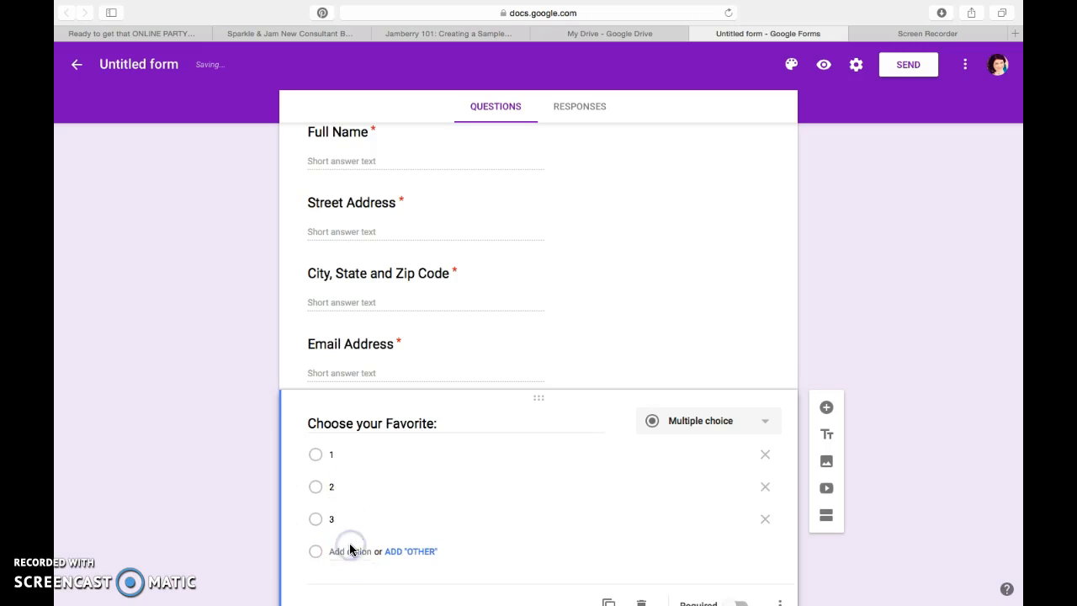
# Add 4, 5 and 6 as further answer options of the Choose your Favorite question
pyautogui.click(350, 549)
pyautogui.write('4')
pyautogui.scroll(-3, 350, 562)
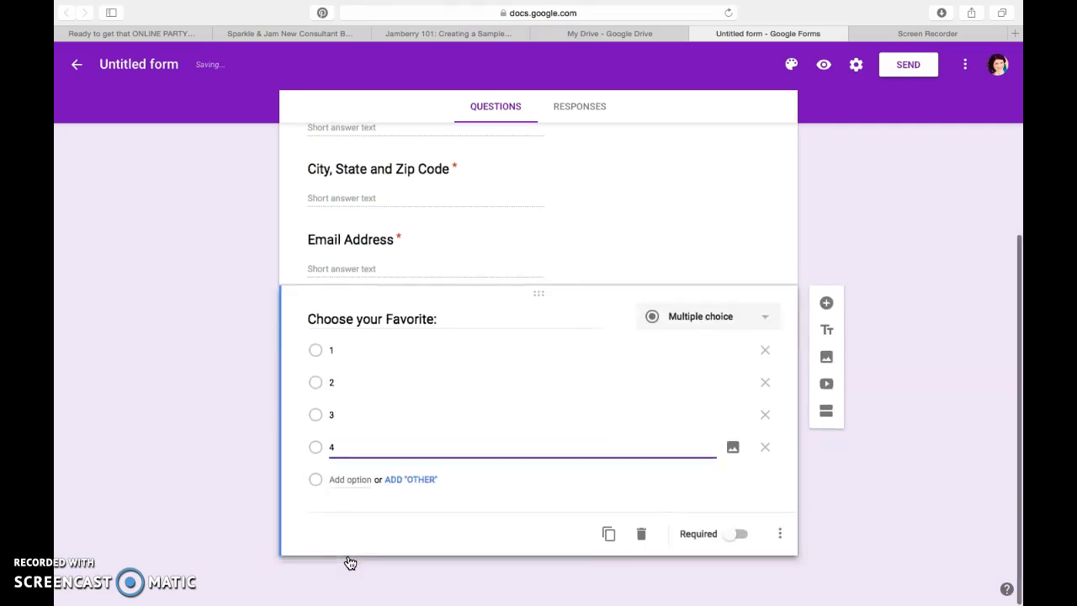
pyautogui.click(348, 486)
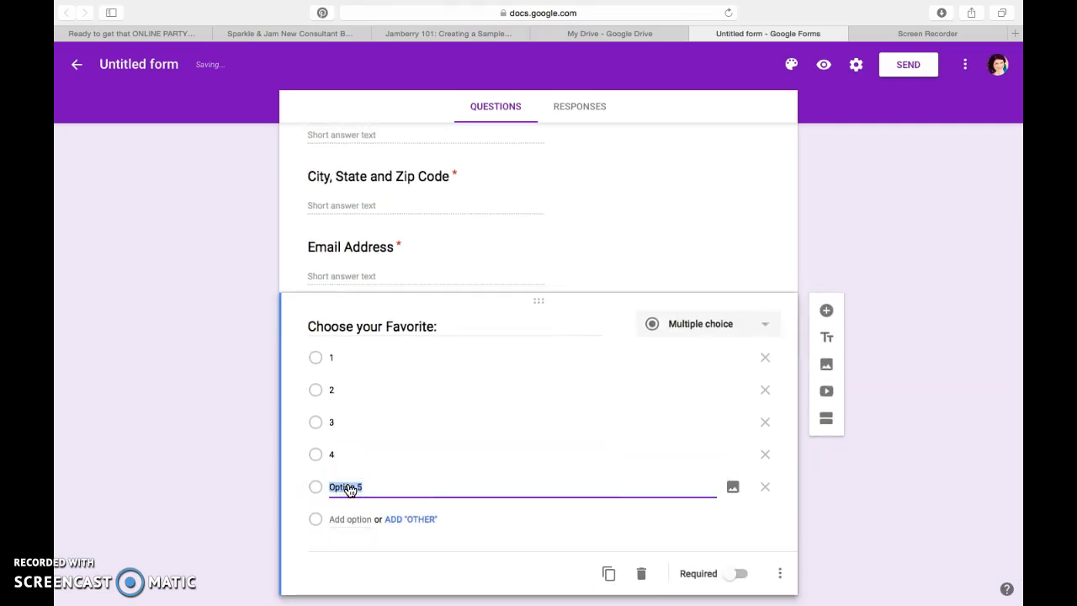
pyautogui.write('5')
pyautogui.click(348, 519)
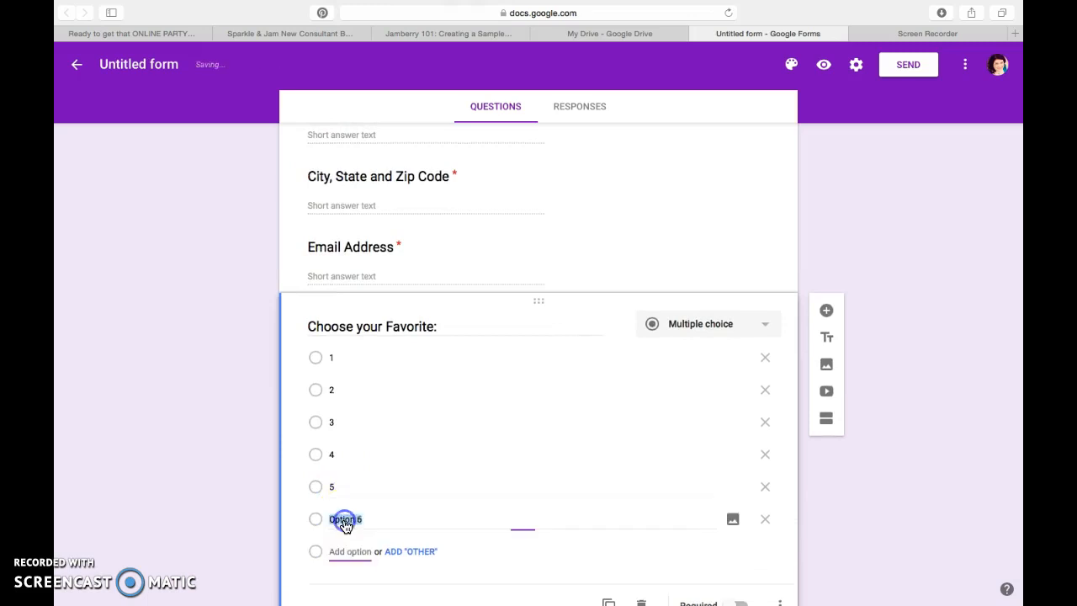
pyautogui.write('6')
pyautogui.click(351, 551)
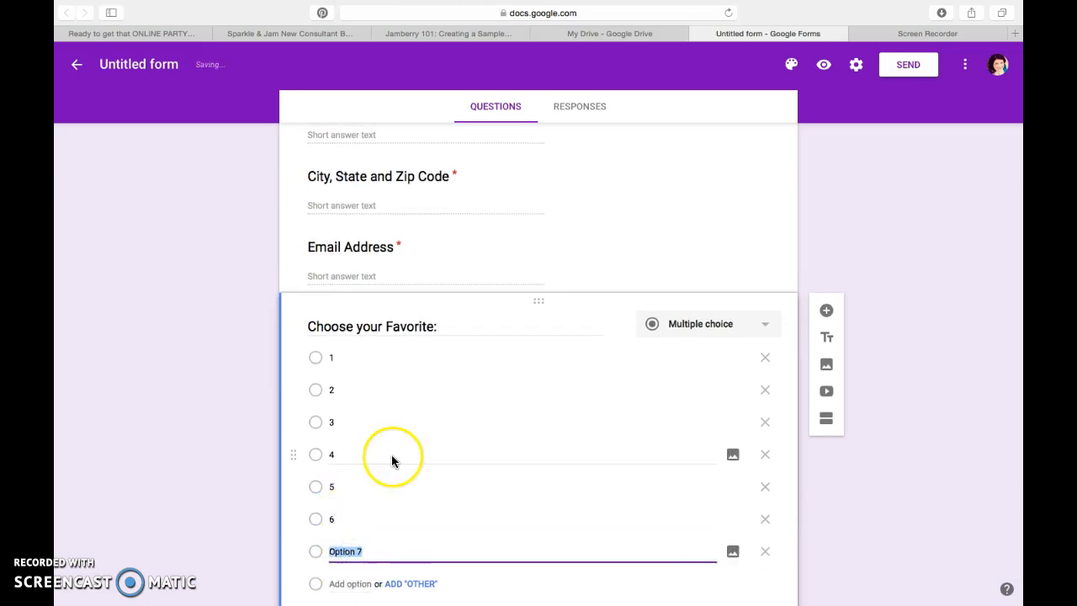
# Delete the Choose your Favorite question from the form
pyautogui.scroll(-3, 499, 347)
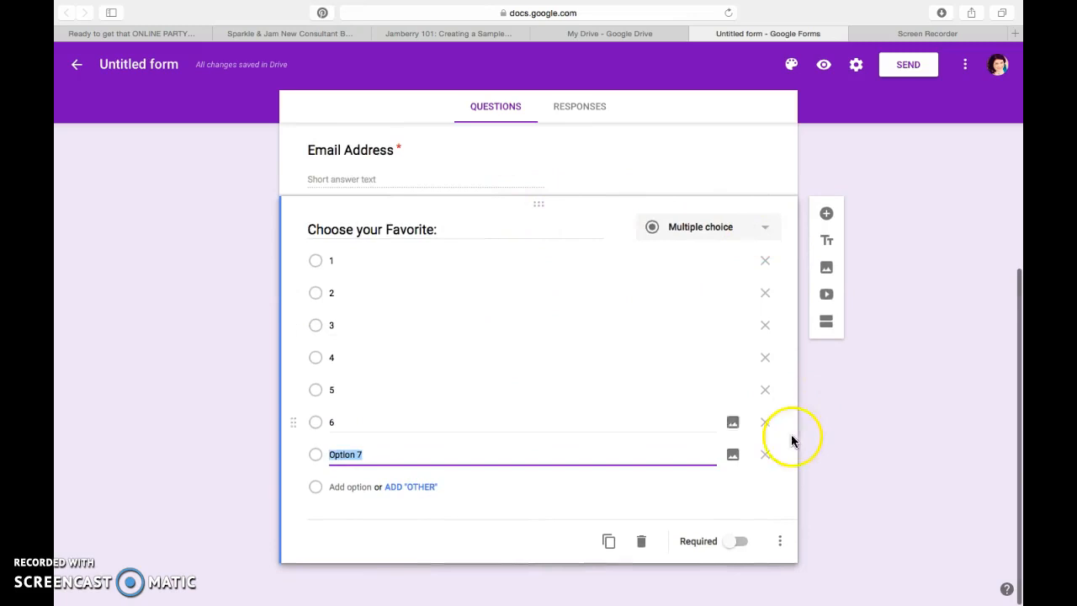
pyautogui.click(641, 541)
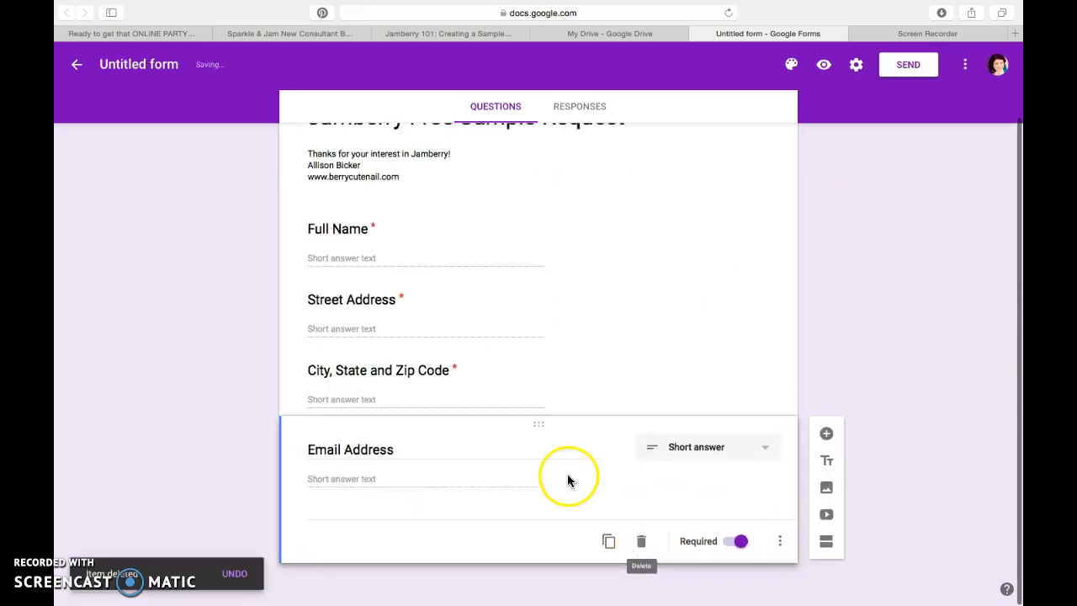
# Insert the image "Spring/Fall Sample 2016" below Email Address, uploading it from Dropbox > Online Party Resources > Pre Party Posts
pyautogui.click(826, 487)
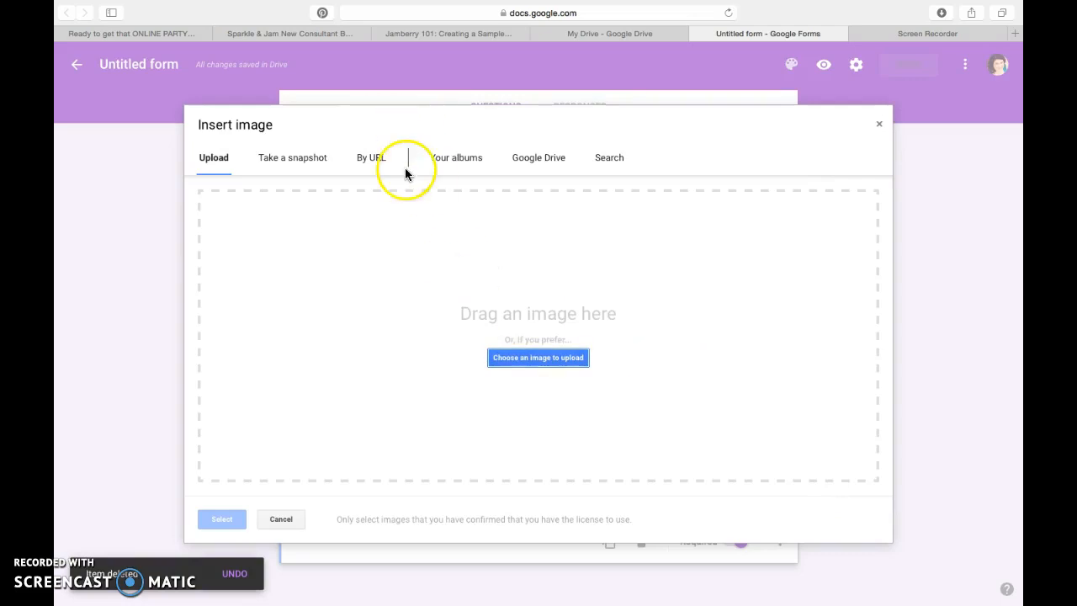
pyautogui.click(515, 357)
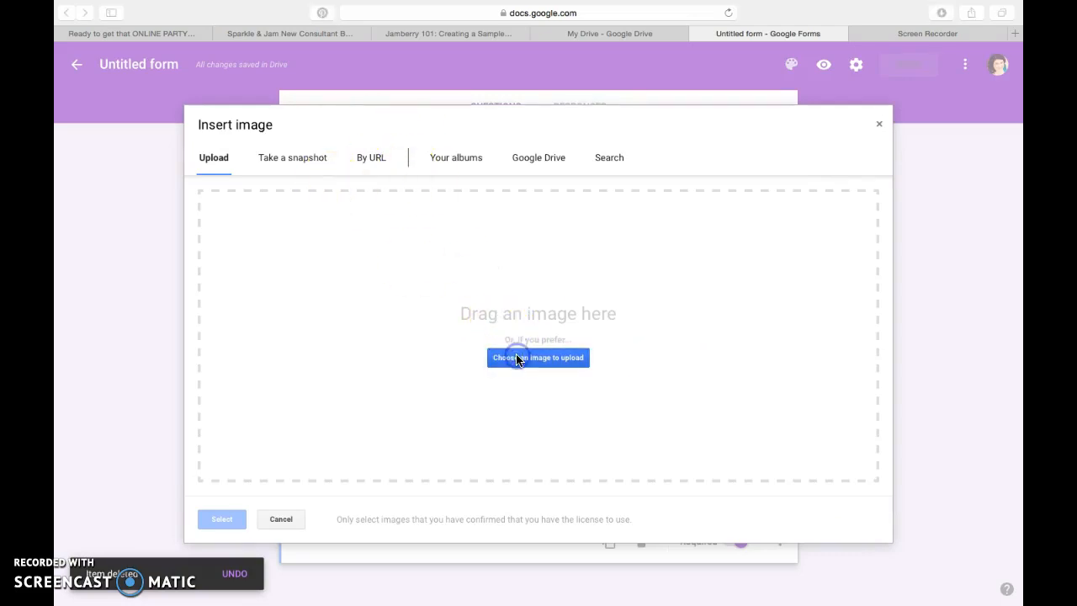
pyautogui.click(172, 98)
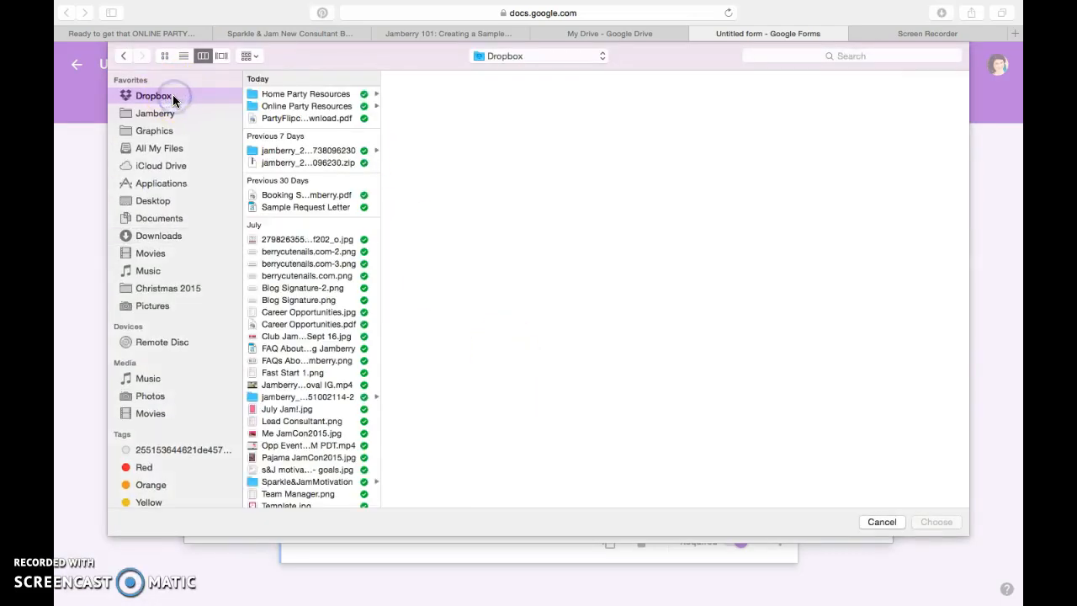
pyautogui.click(344, 105)
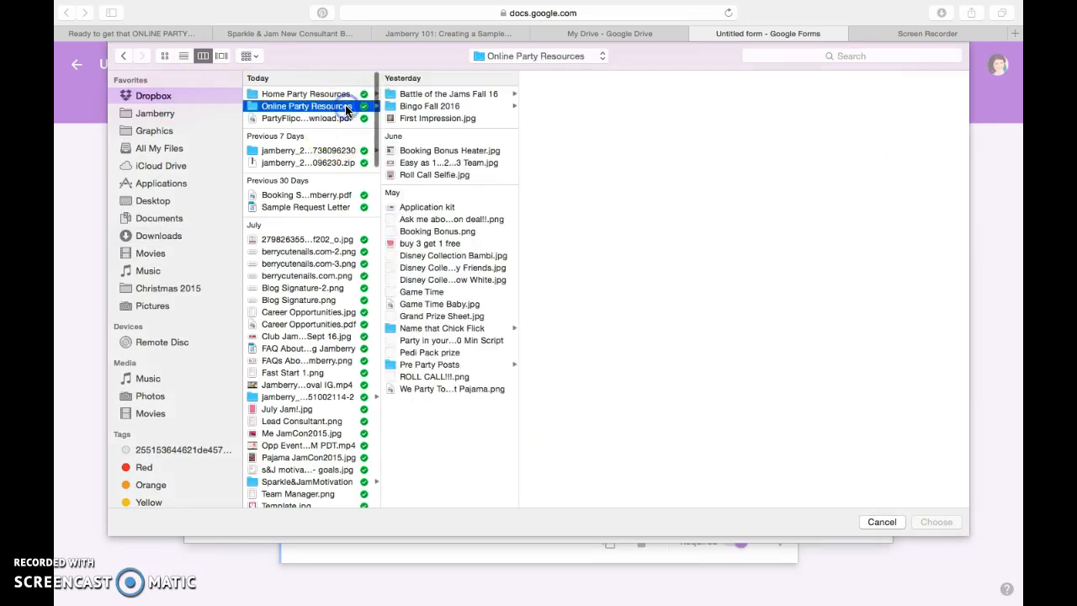
pyautogui.click(443, 364)
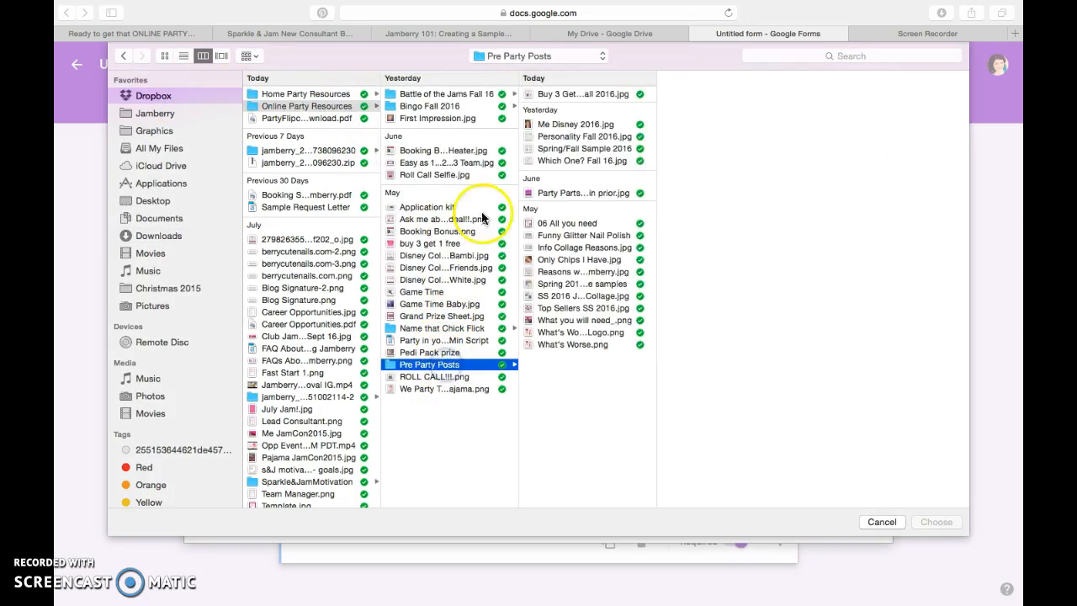
pyautogui.click(578, 284)
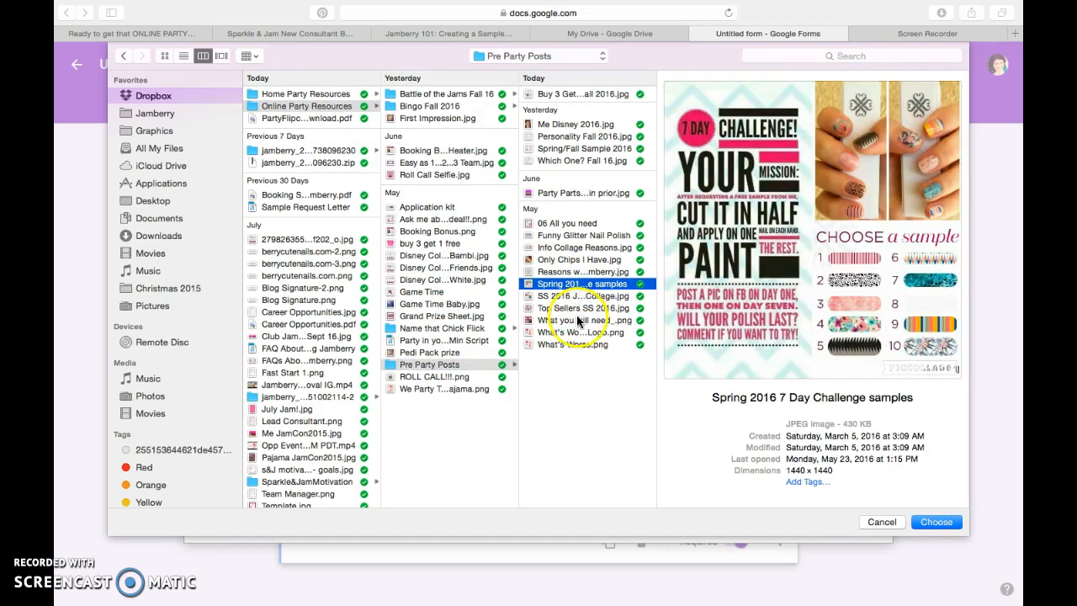
pyautogui.doubleClick(569, 148)
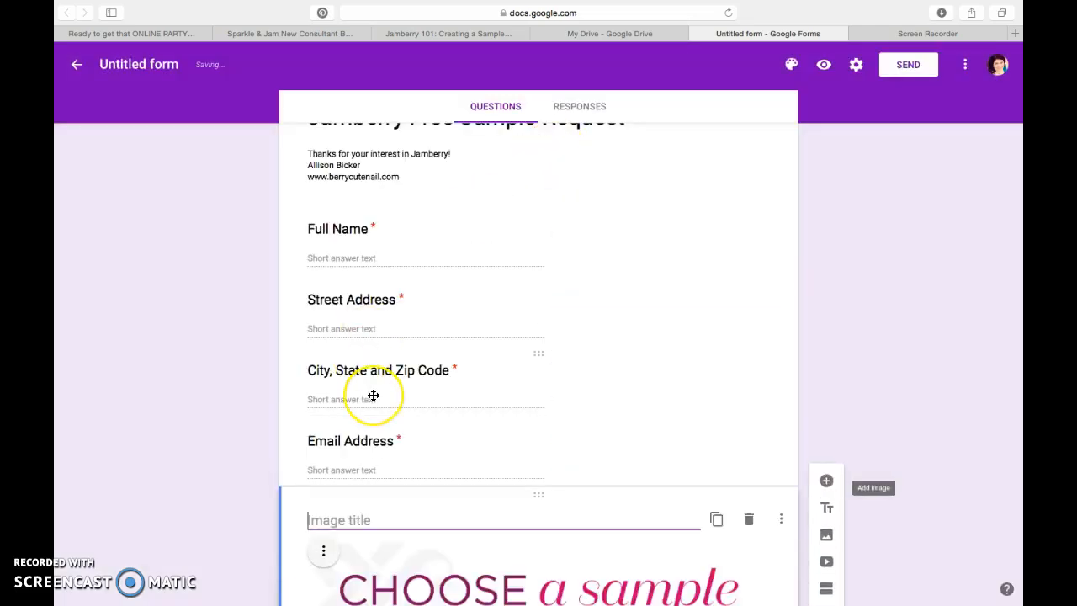
# Add a question below the sample image titled "Which design do you like best? Pick One:"
pyautogui.scroll(-4, 373, 396)
pyautogui.scroll(3, 374, 395)
pyautogui.scroll(-3, 374, 396)
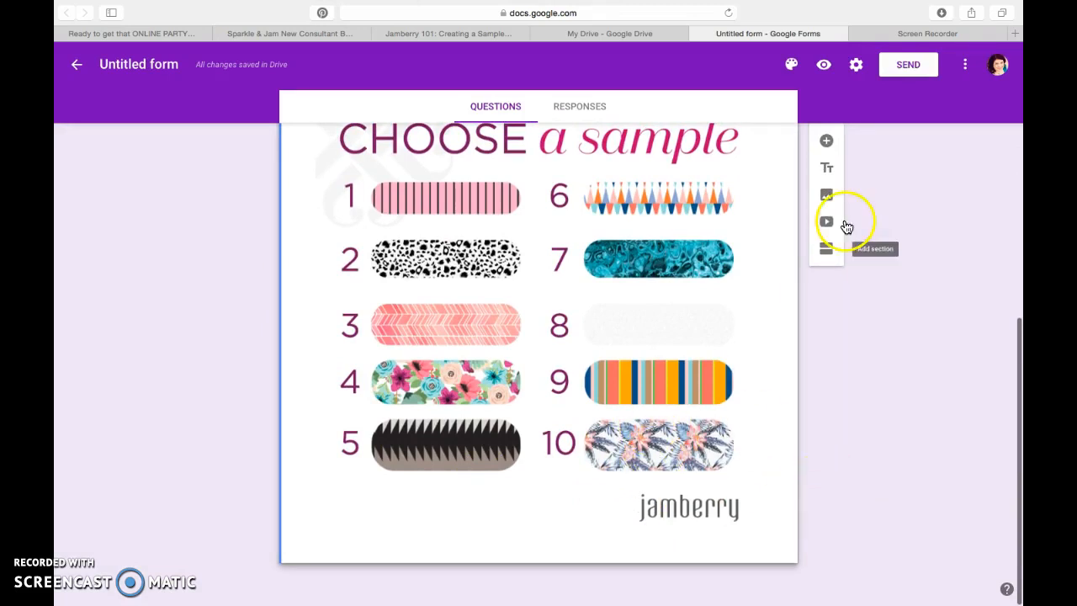
pyautogui.click(826, 140)
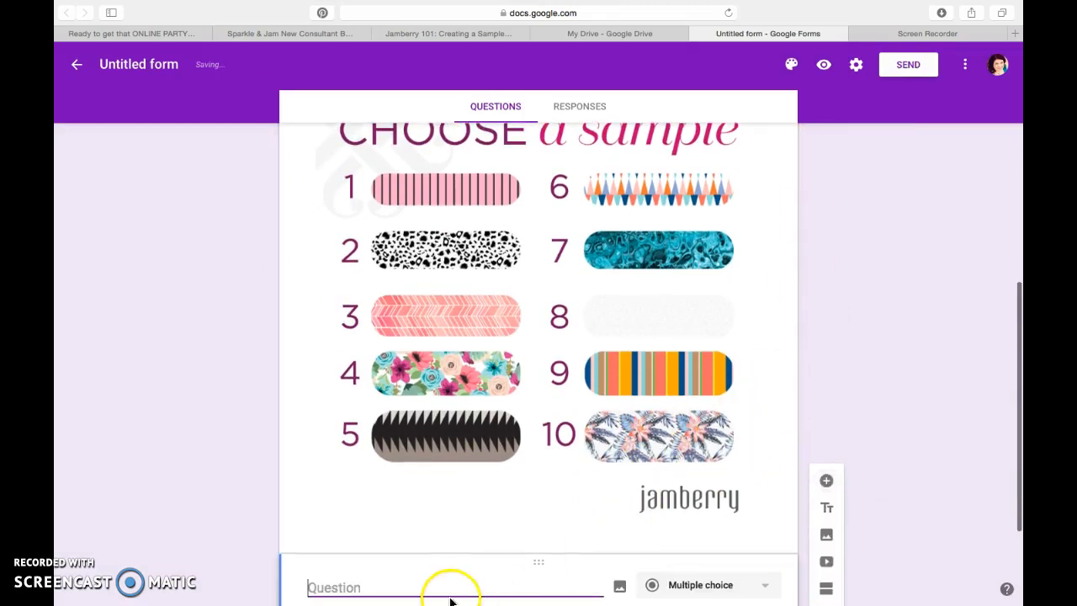
pyautogui.write('Which des')
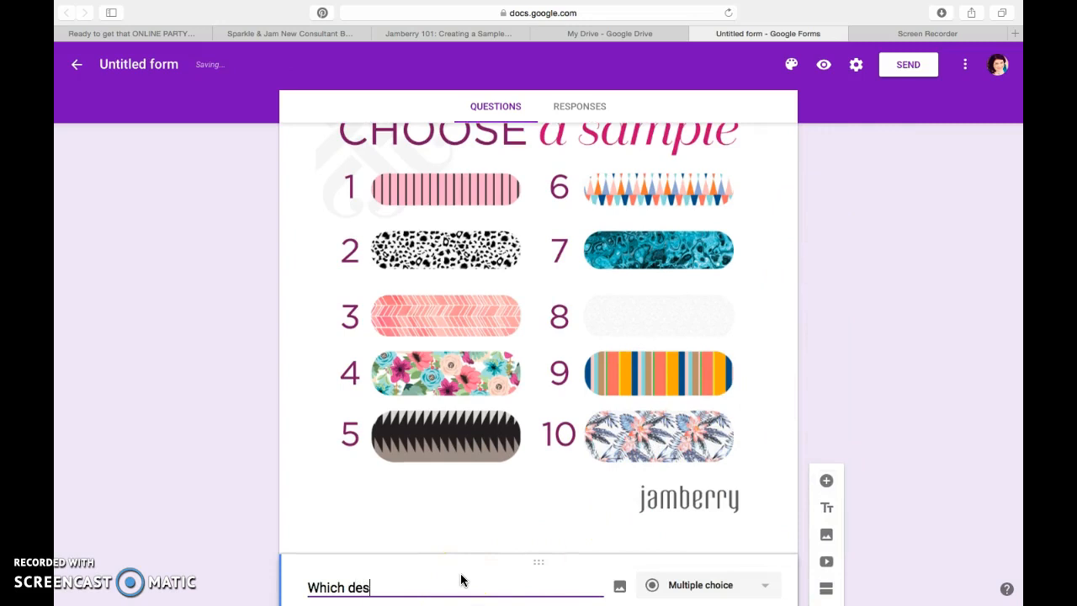
pyautogui.write('ign do you like best?  Pick One:')
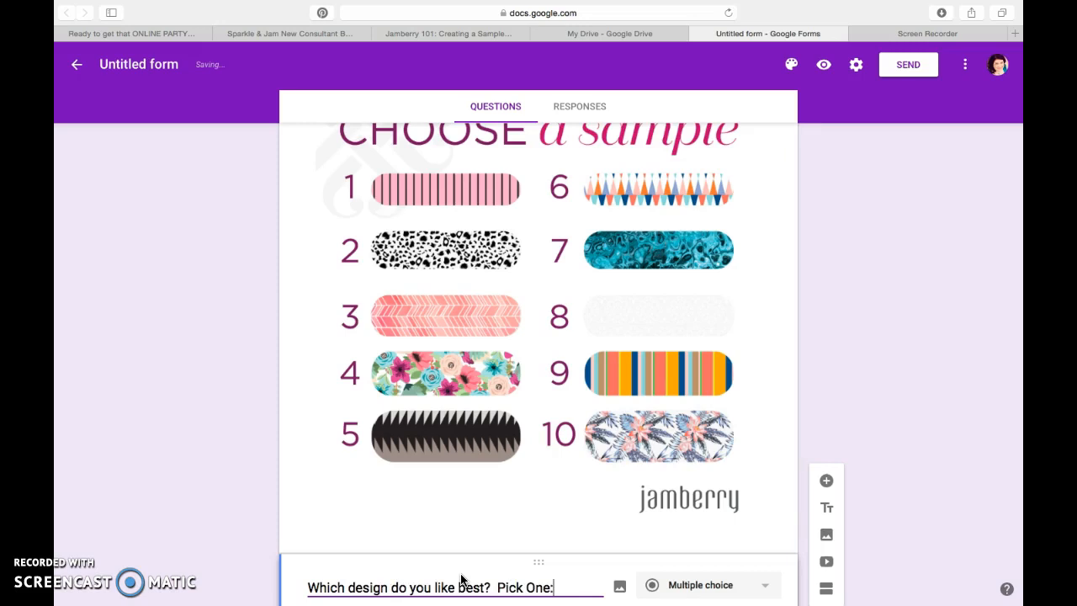
# Change the answer type of the design preference question to Short answer
pyautogui.scroll(-2, 460, 579)
pyautogui.click(598, 534)
pyautogui.click(692, 421)
pyautogui.scroll(-1, 695, 431)
pyautogui.scroll(1, 695, 433)
pyautogui.click(690, 347)
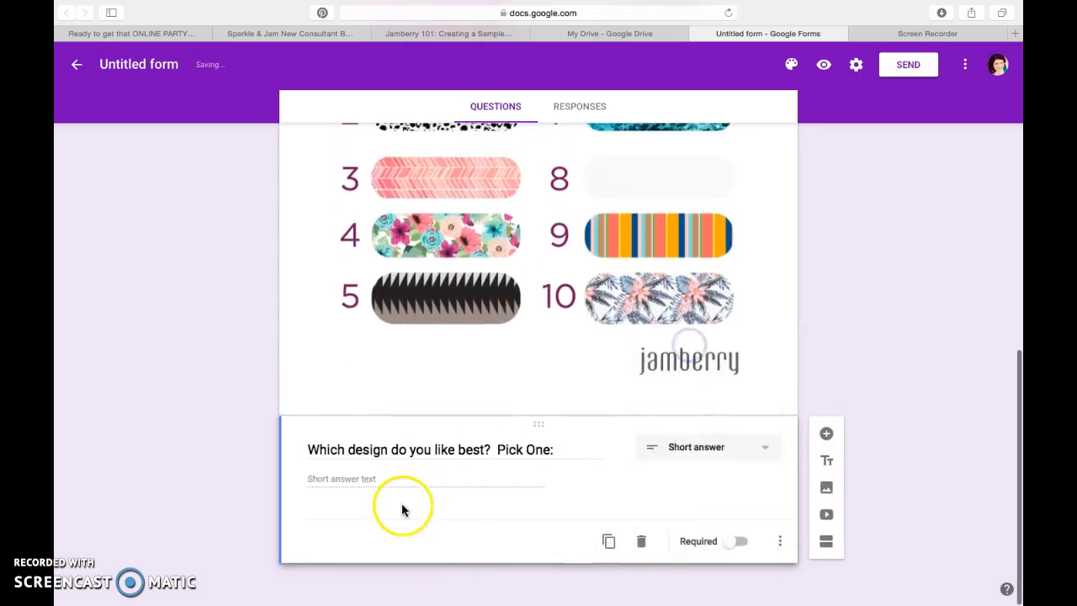
# Change the ending of the design question's title to "Pick One Number:" and make the question required
pyautogui.click(499, 451)
pyautogui.click(551, 452)
pyautogui.write('Number')
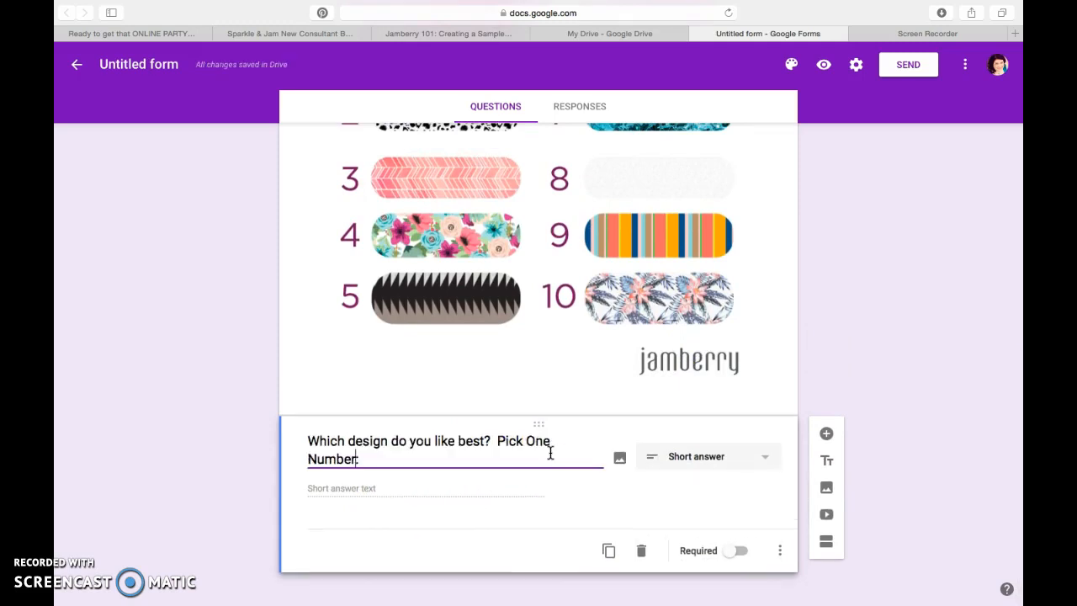
pyautogui.write(':')
pyautogui.press('BackSpace')
pyautogui.click(733, 551)
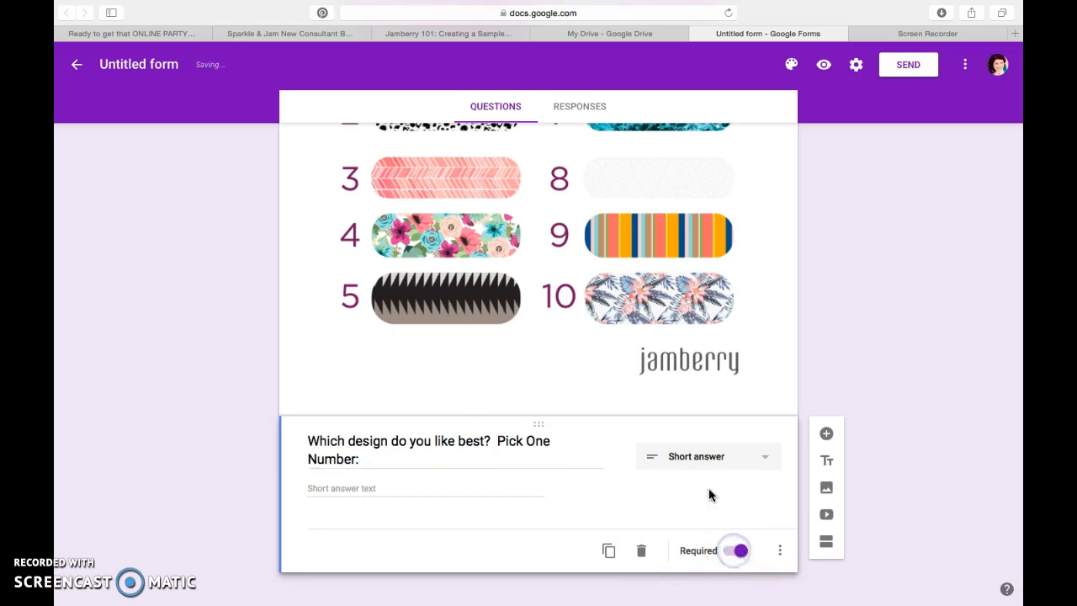
# Add a multiple-choice question titled "Are you interested in earning FREE products by hosting a Jamberry FB Party?" below the design question
pyautogui.click(828, 434)
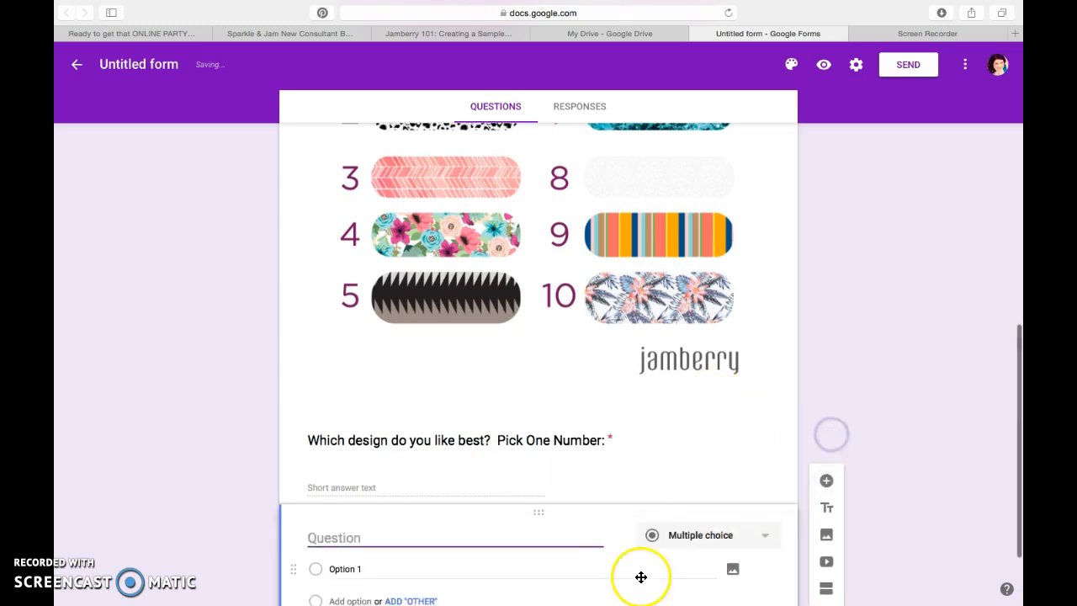
pyautogui.write('Are you interested in earning FREE products by hosting a Jamberry FB Party?')
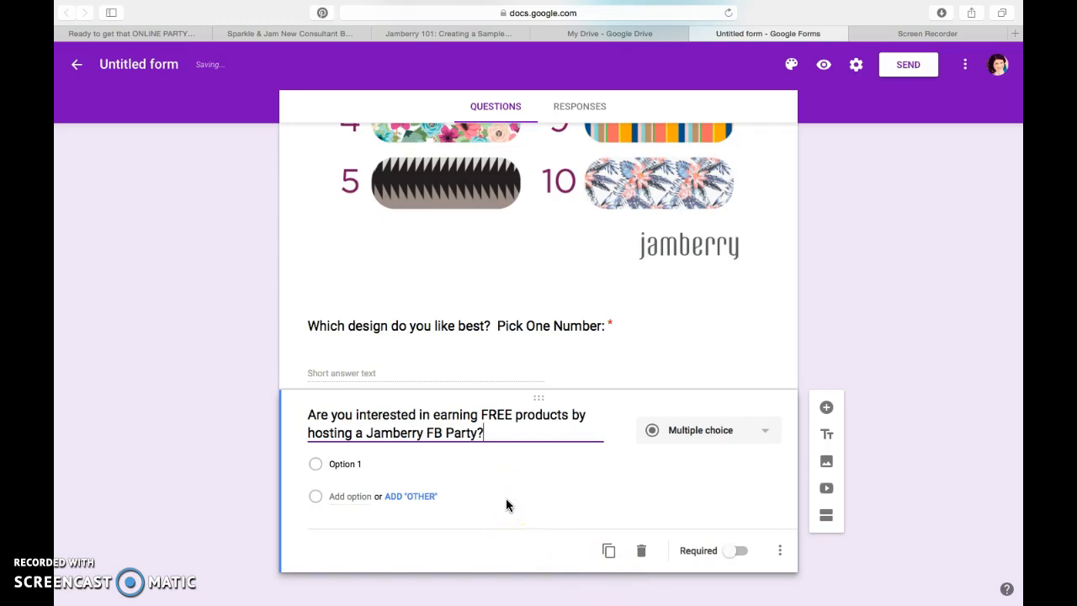
# Enter the answer options "Yes absolutely, I love FREE stuff!", "Maybe, I need more information please!" and "No thank you, not right now."
pyautogui.click(372, 463)
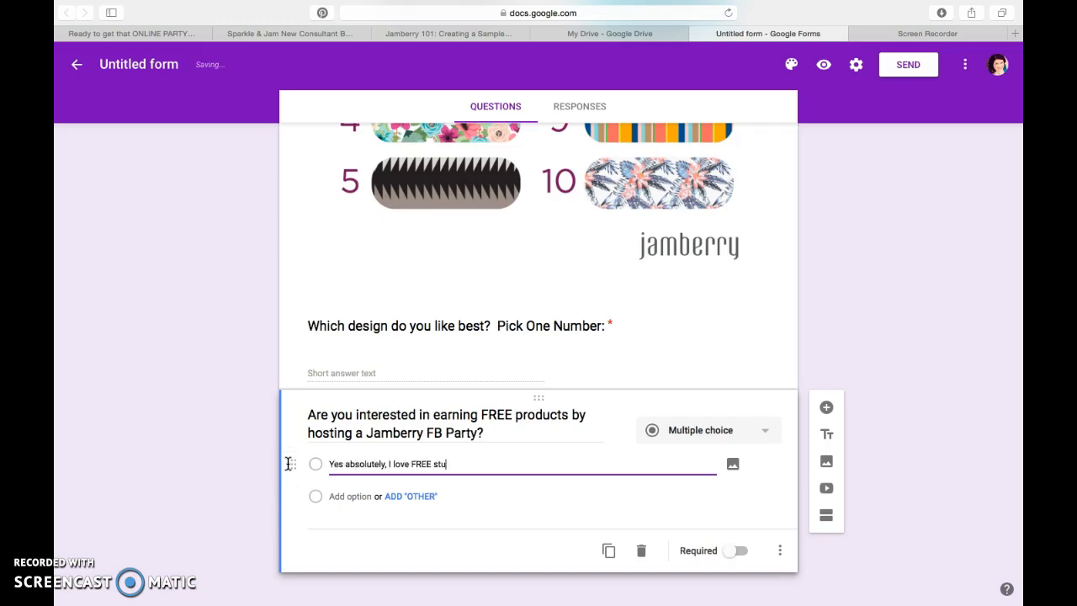
pyautogui.click(349, 496)
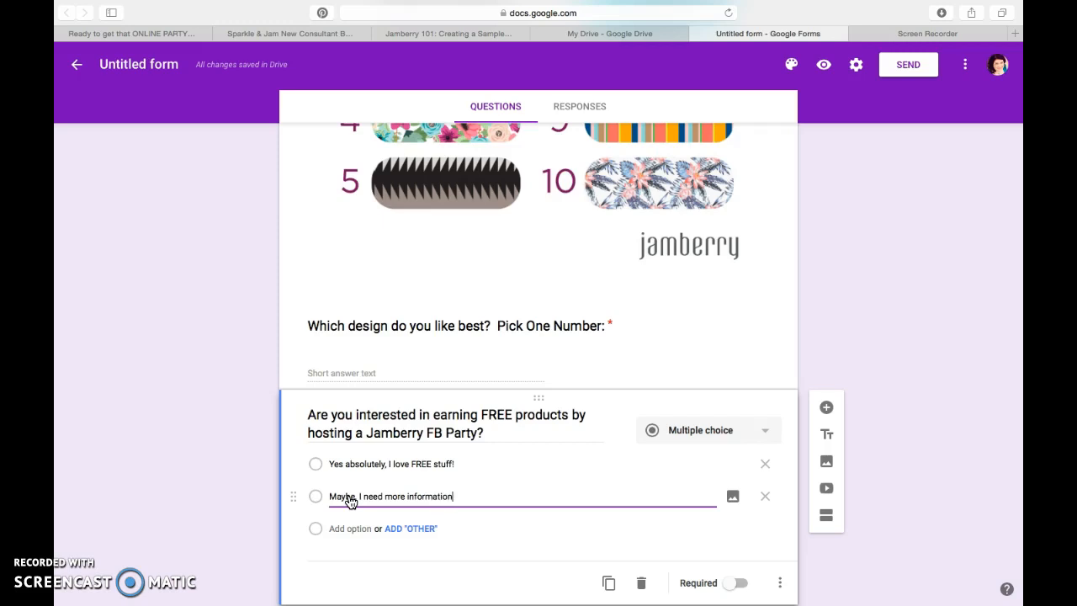
pyautogui.write('Maybe, I need more information please!')
pyautogui.click(349, 528)
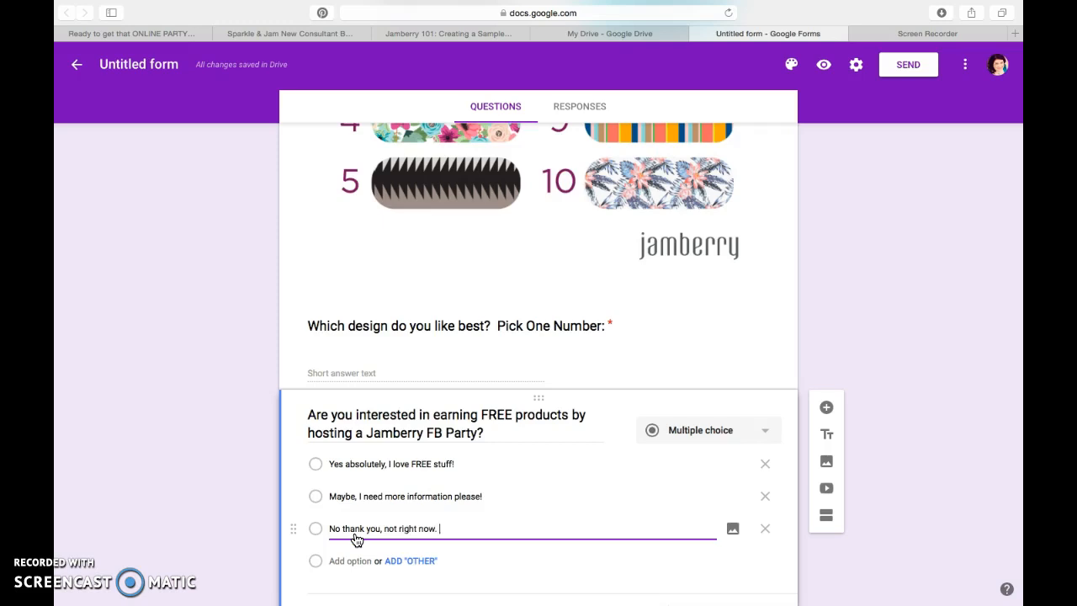
# Add an "Other" answer to the Jamberry FB Party question and make the question required
pyautogui.scroll(-2, 354, 496)
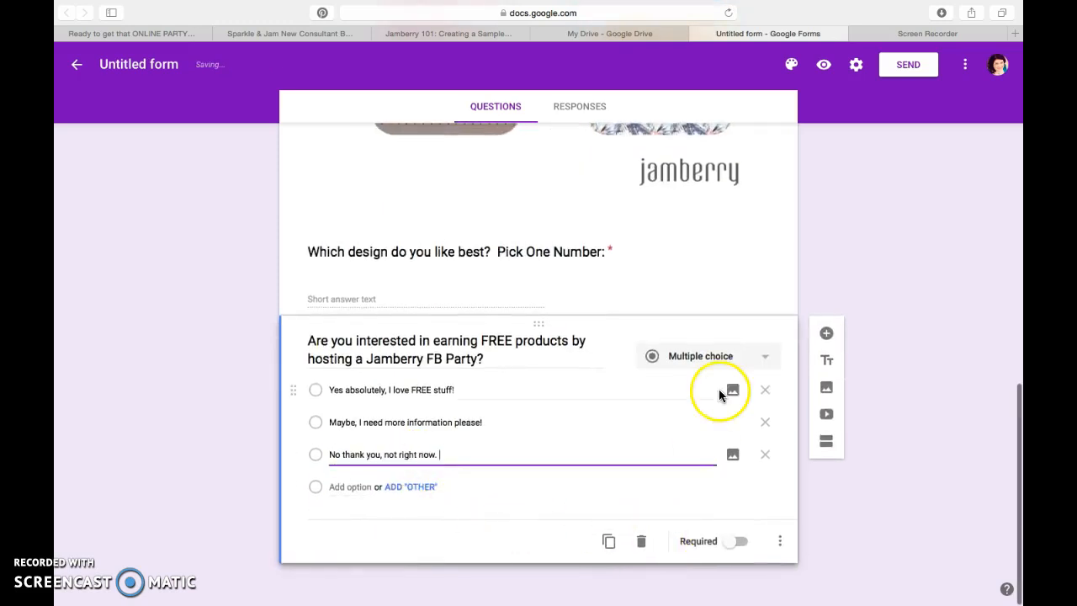
pyautogui.click(418, 492)
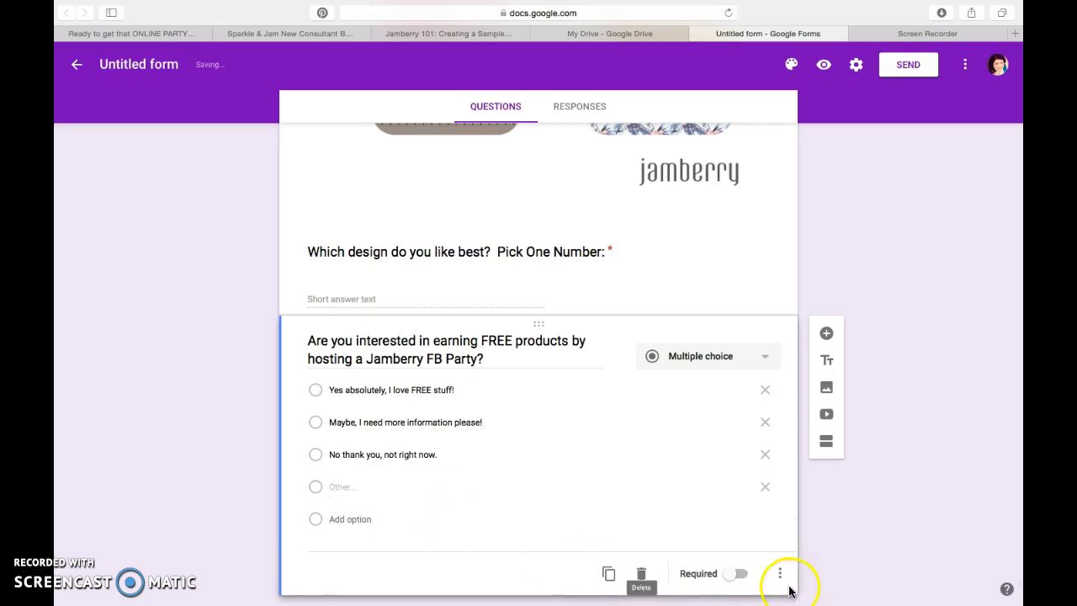
pyautogui.click(738, 574)
# Review the whole form from its title and contact questions through the sample image to the party question
pyautogui.scroll(5, 714, 350)
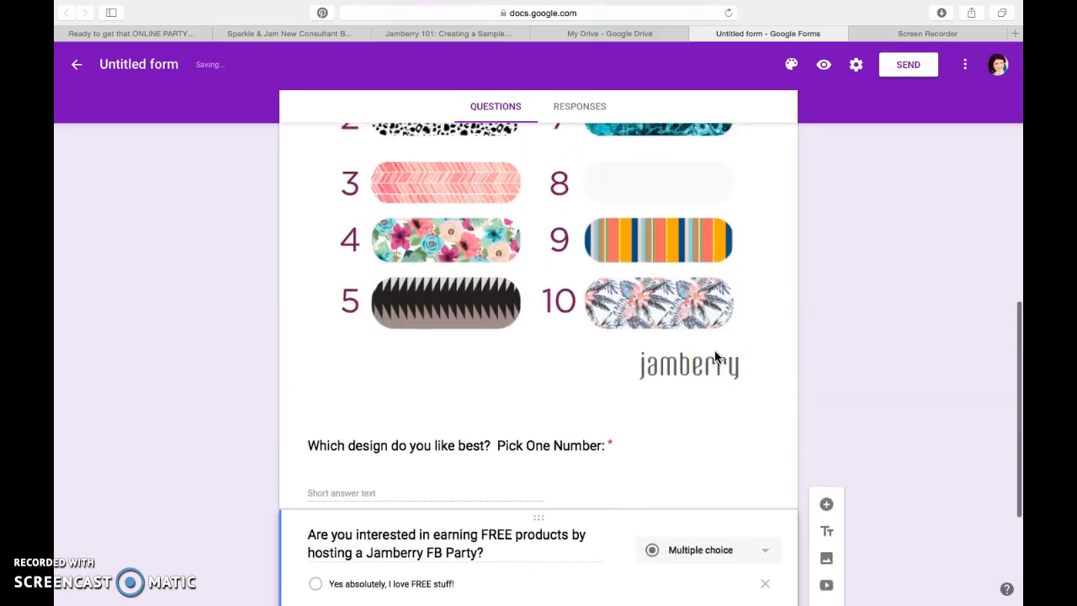
pyautogui.click(665, 490)
pyautogui.scroll(-5, 666, 493)
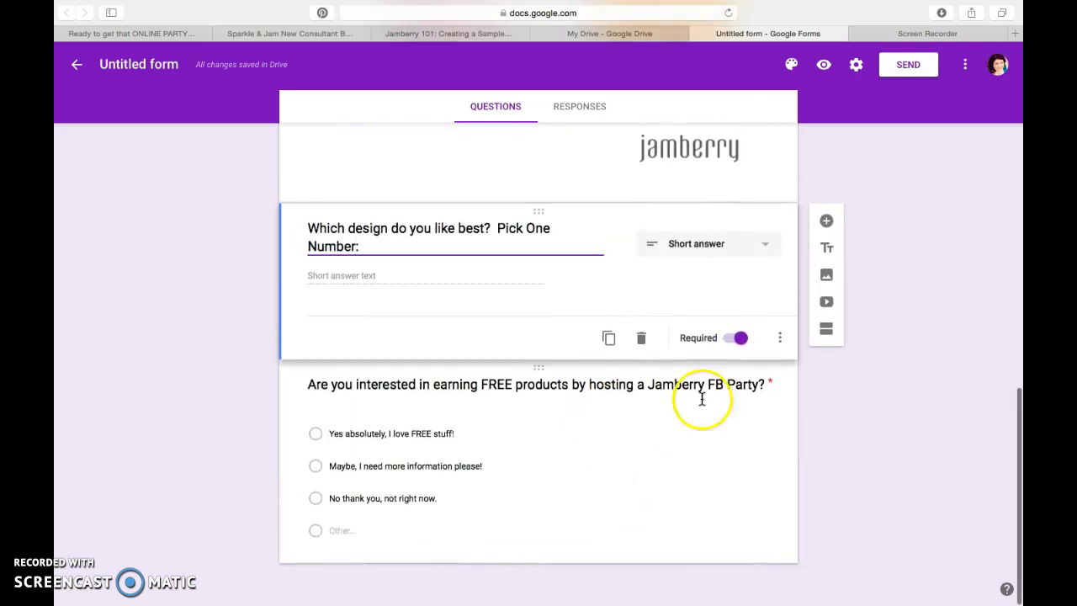
pyautogui.scroll(15, 749, 365)
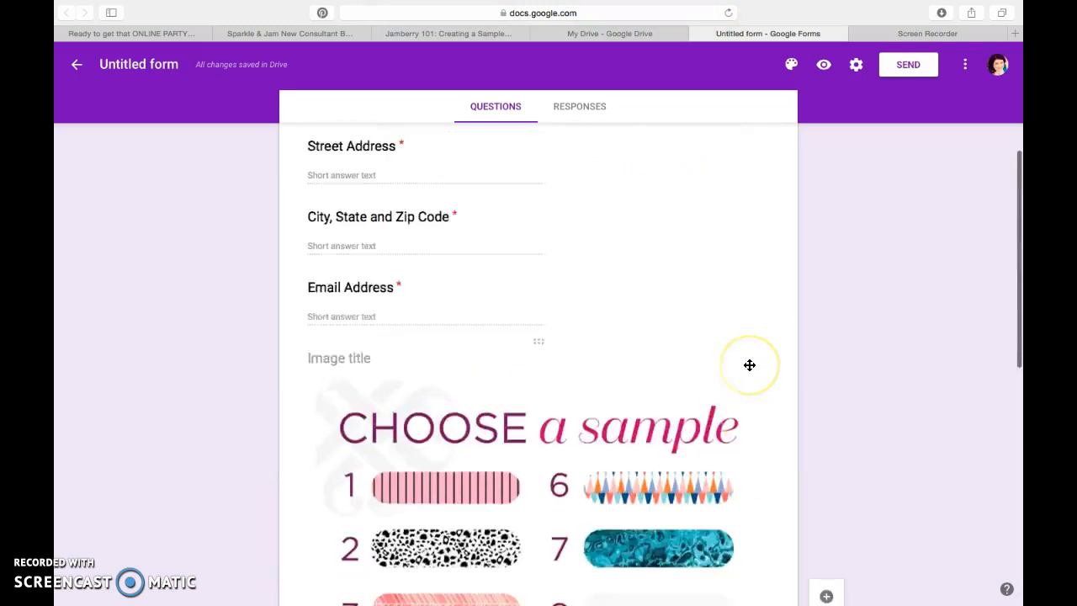
pyautogui.scroll(-18, 749, 366)
pyautogui.scroll(8, 708, 391)
pyautogui.scroll(10, 658, 363)
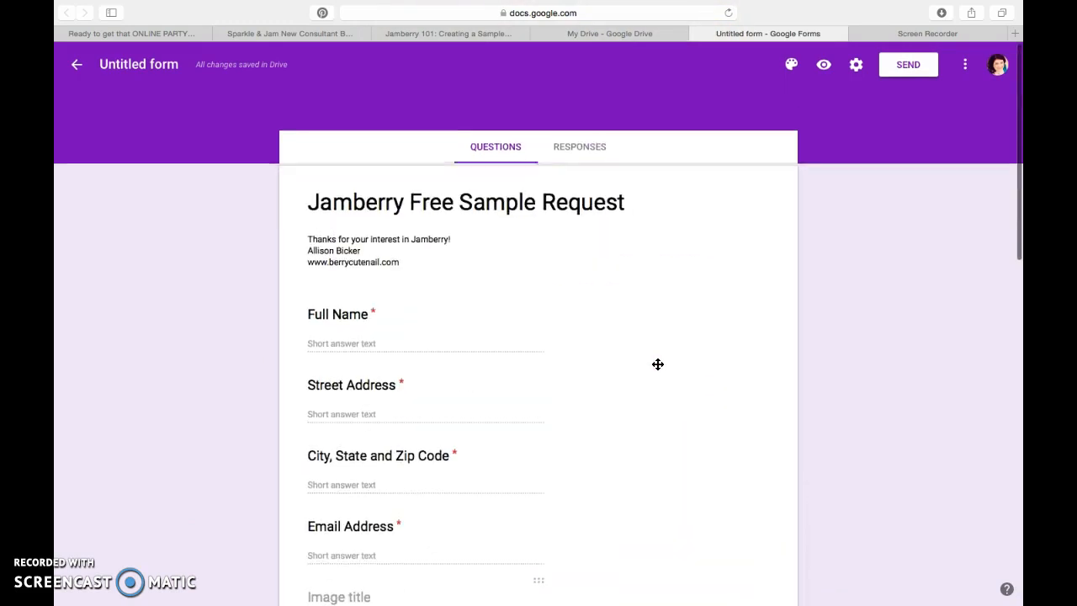
pyautogui.scroll(-10, 508, 360)
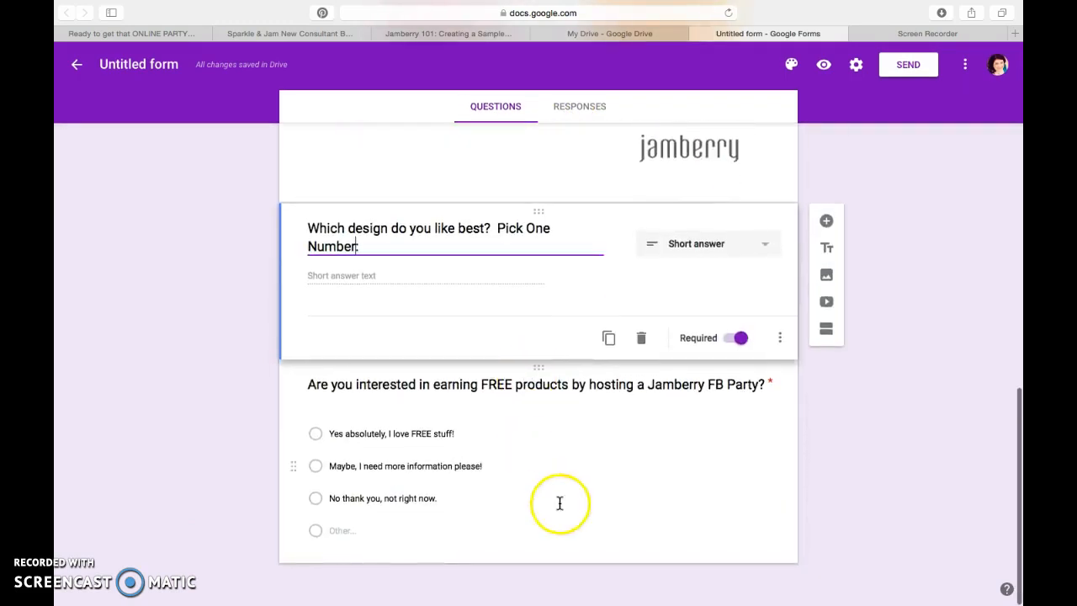
pyautogui.write(':')
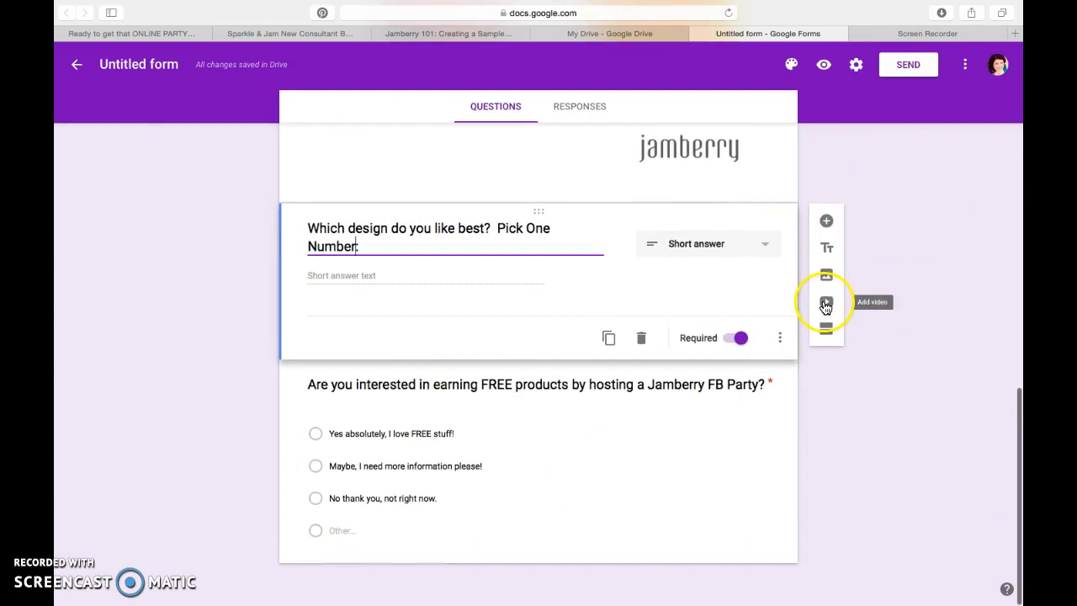
# Open the video selection dialog for the form and close it without adding a video
pyautogui.click(825, 305)
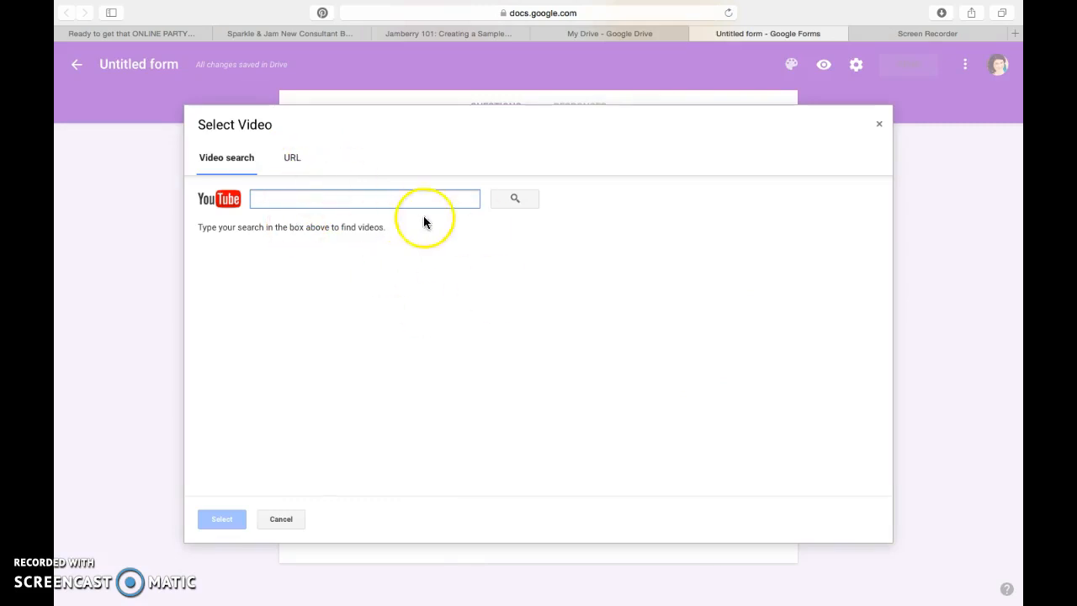
pyautogui.click(877, 124)
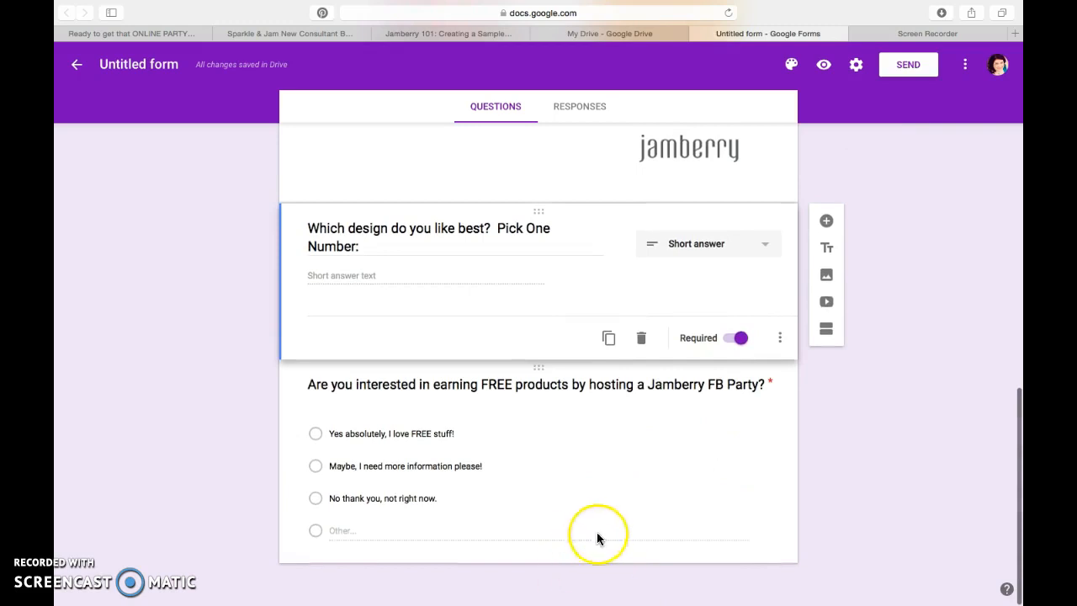
# Rename the untitled form file to "Jamberry Free Sample Request" so it matches the form's title
pyautogui.scroll(15, 597, 531)
pyautogui.scroll(-5, 596, 532)
pyautogui.scroll(3, 596, 532)
pyautogui.scroll(-1, 597, 532)
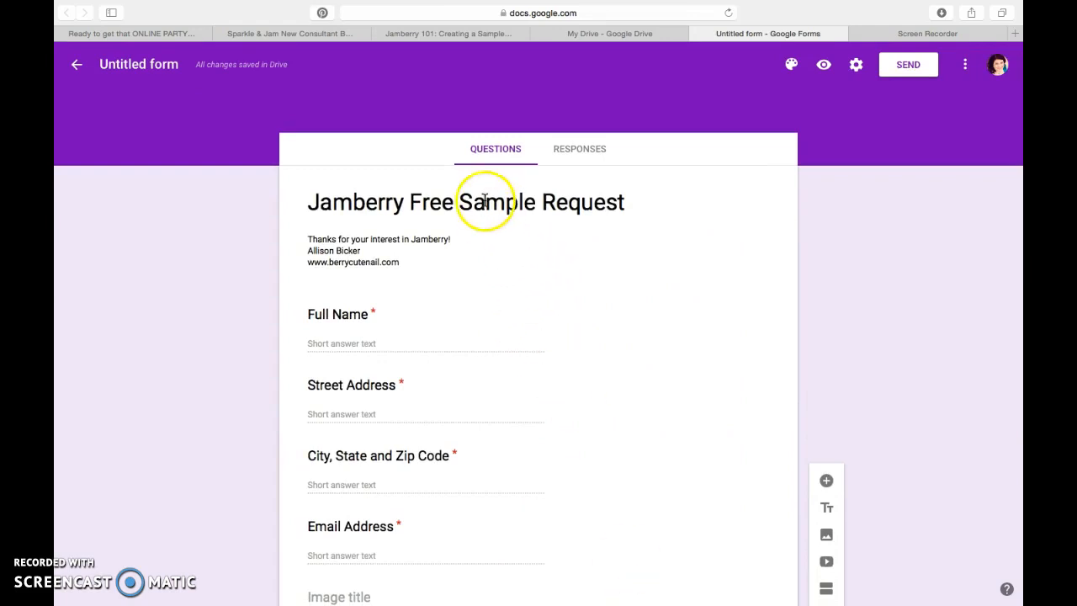
pyautogui.click(141, 66)
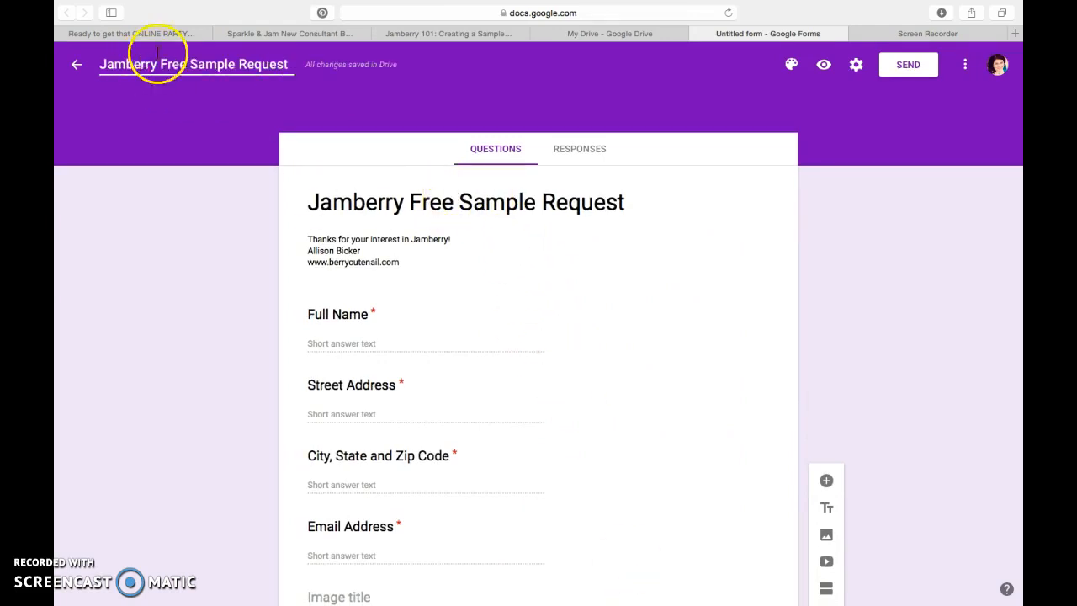
pyautogui.click(373, 202)
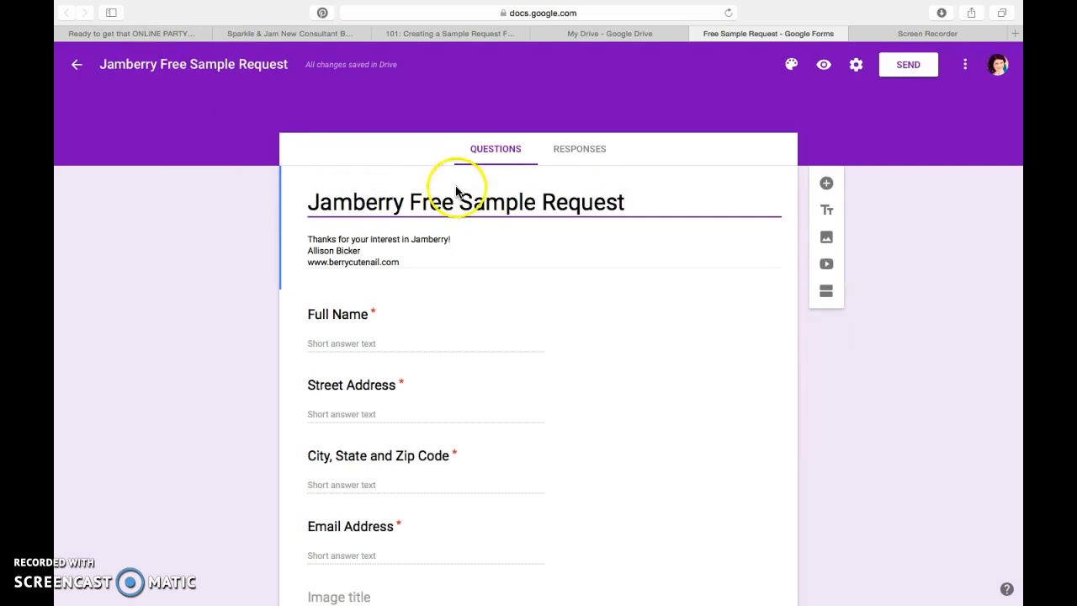
# Create a new spreadsheet as the destination for the form's responses
pyautogui.click(597, 153)
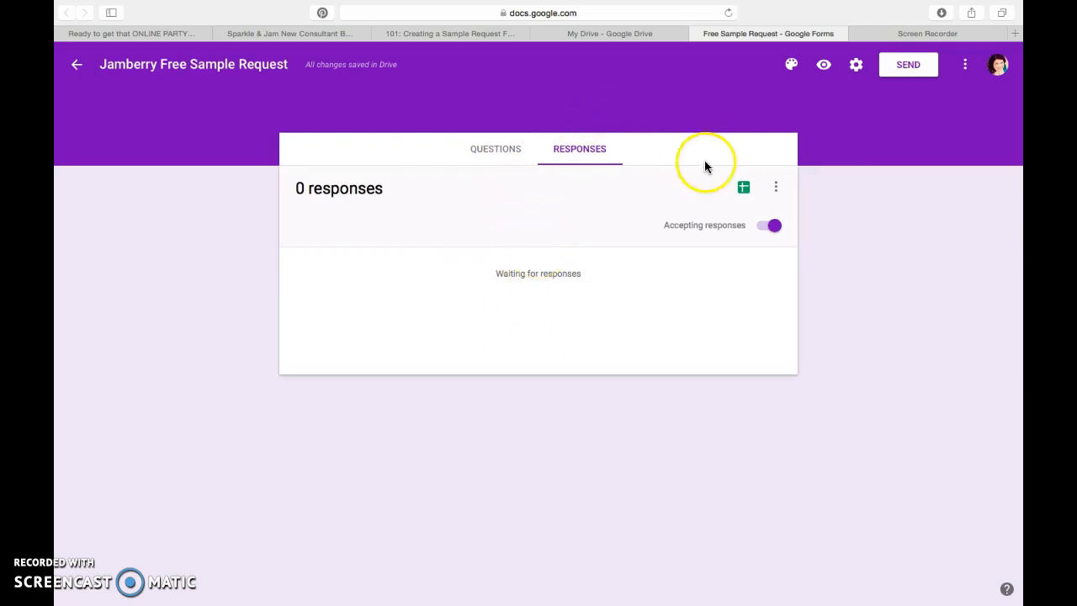
pyautogui.click(745, 191)
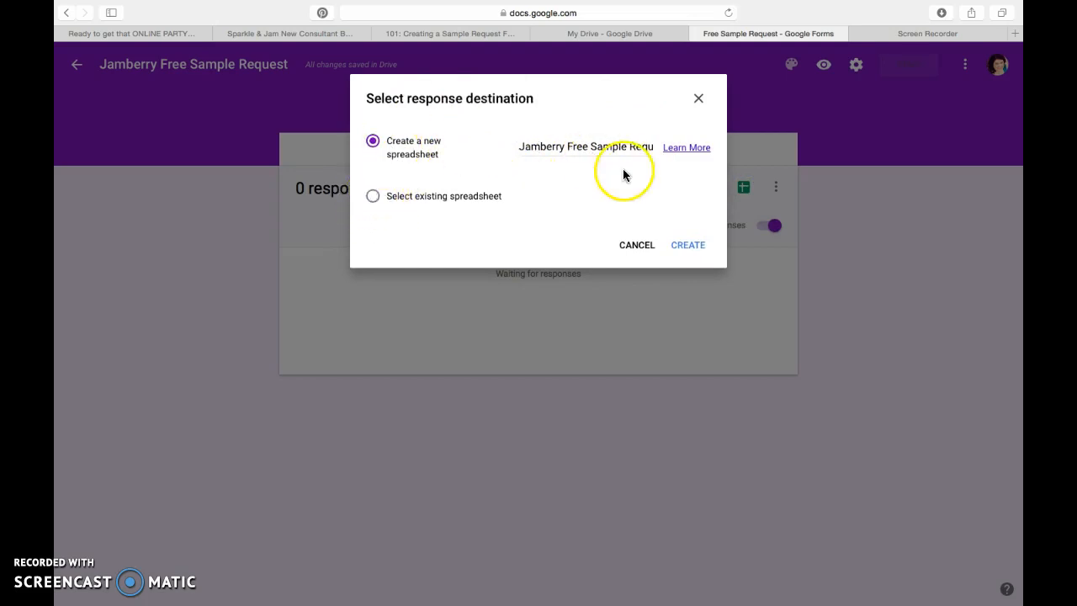
pyautogui.click(689, 246)
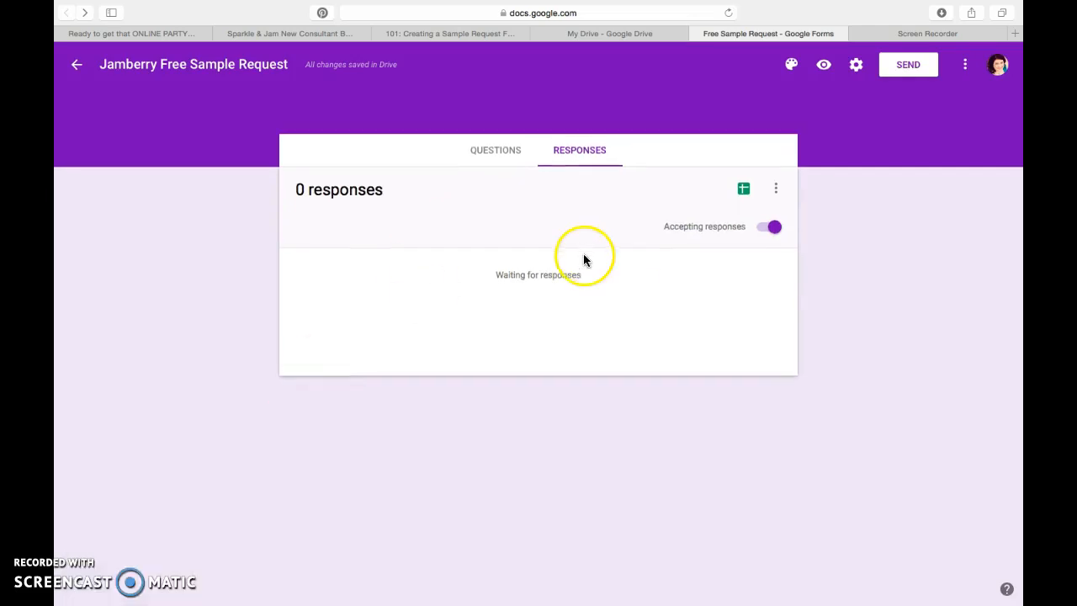
# Open the form's linked response spreadsheet to check its columns, and go to the Google Sheets list of spreadsheets
pyautogui.click(513, 152)
pyautogui.click(581, 157)
pyautogui.click(742, 186)
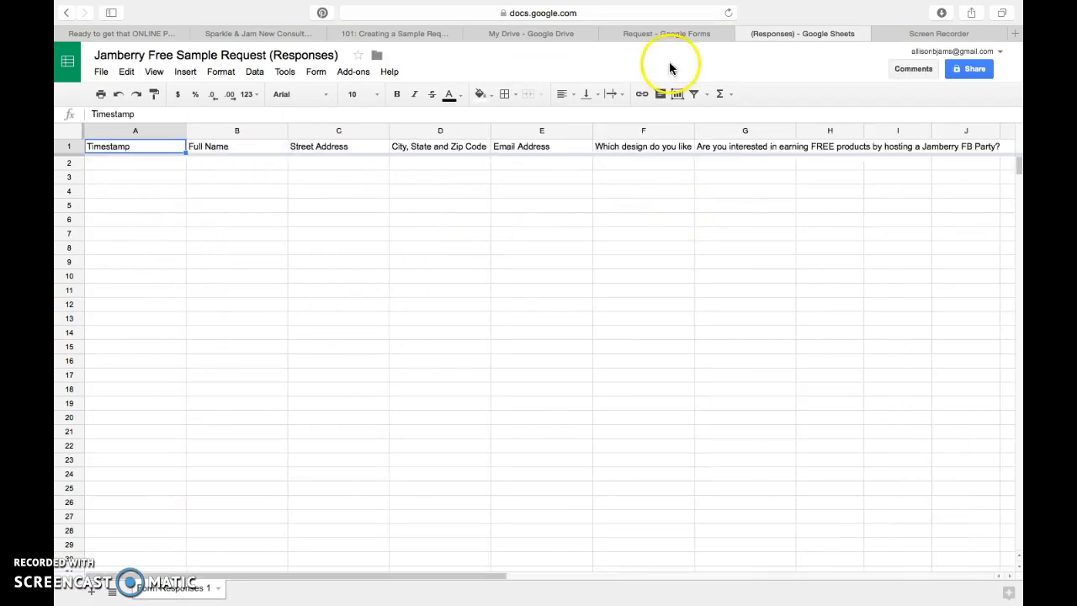
pyautogui.click(58, 64)
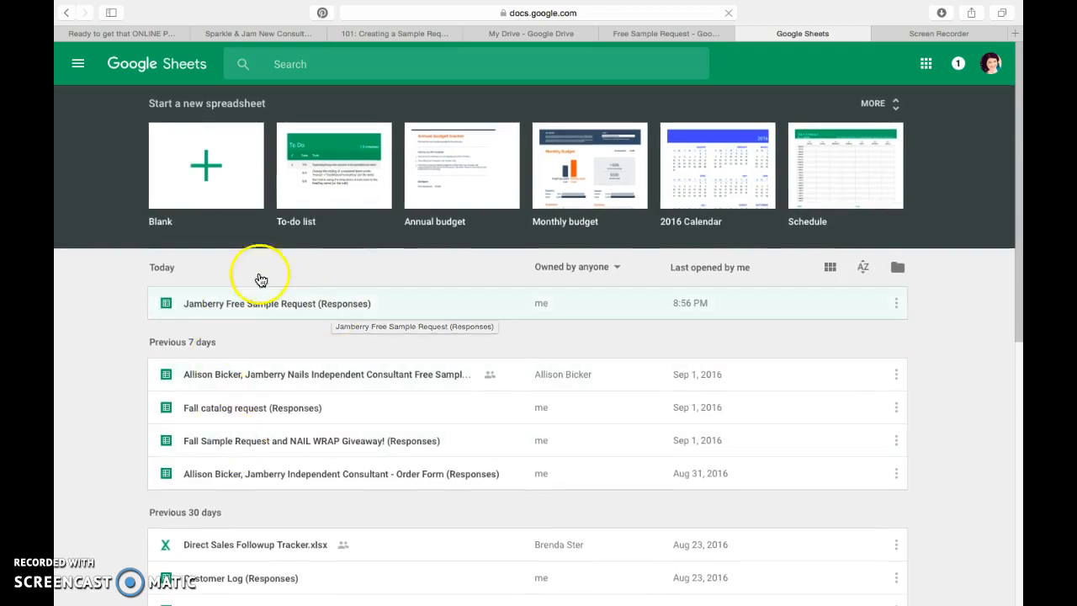
# Return to the form's questions, generate a shortened URL for its sharing link, and close the send dialog
pyautogui.click(652, 34)
pyautogui.click(492, 151)
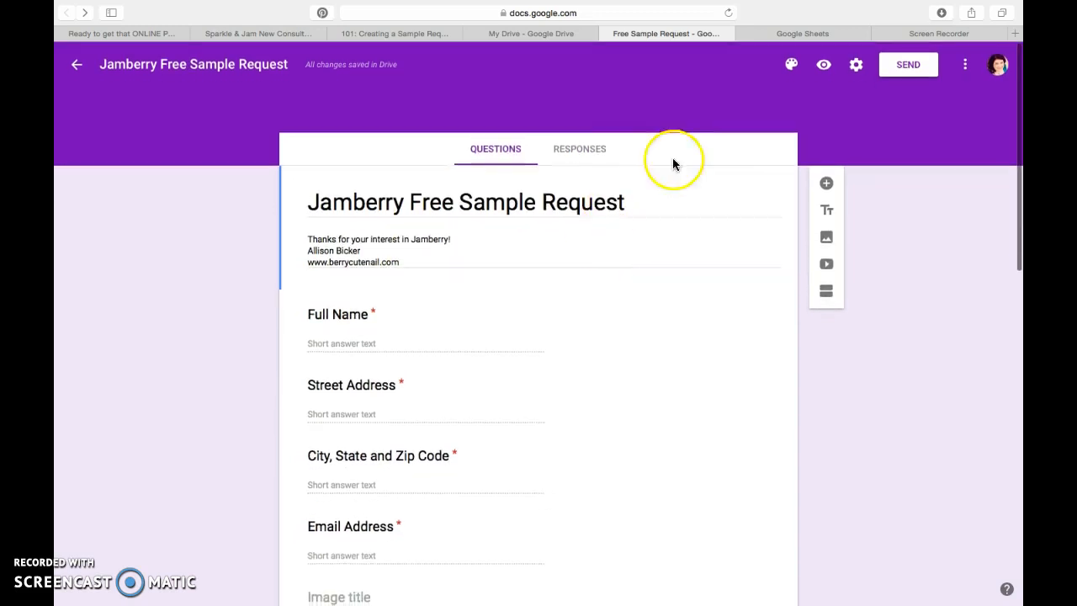
pyautogui.click(906, 67)
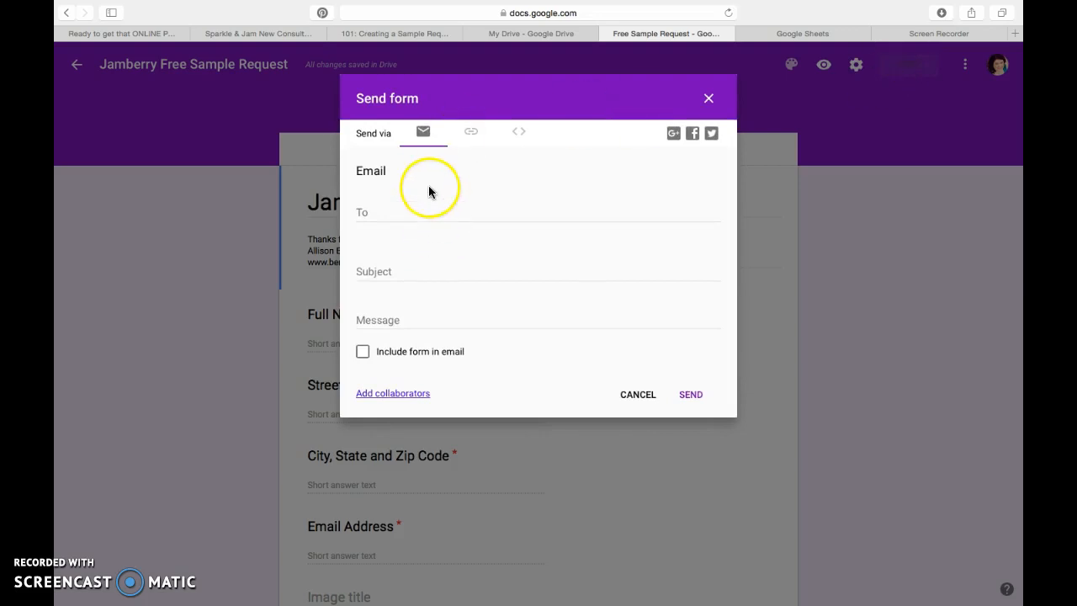
pyautogui.click(473, 134)
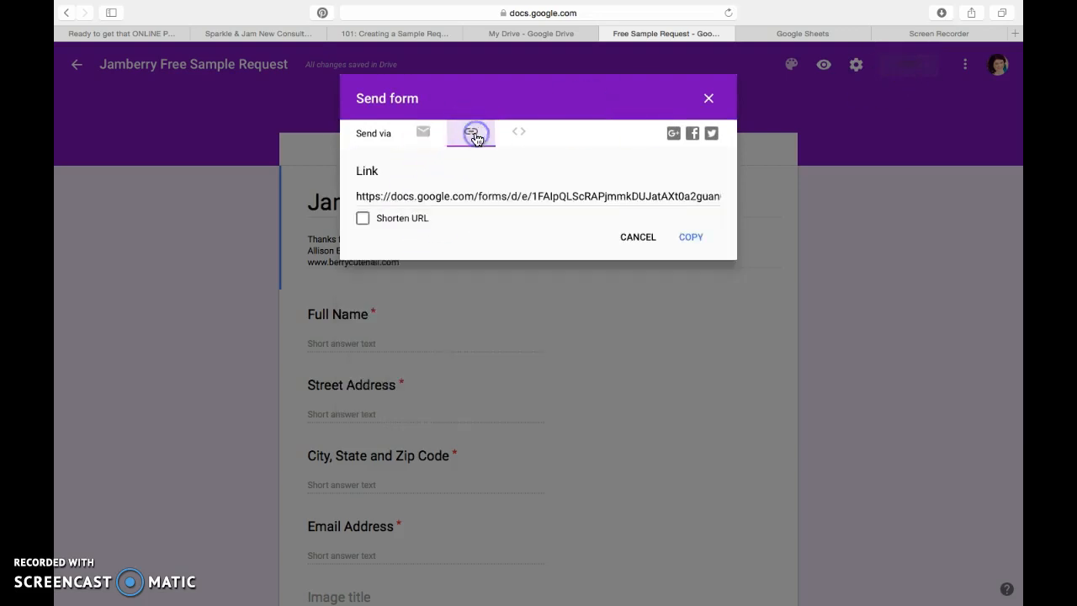
pyautogui.click(364, 219)
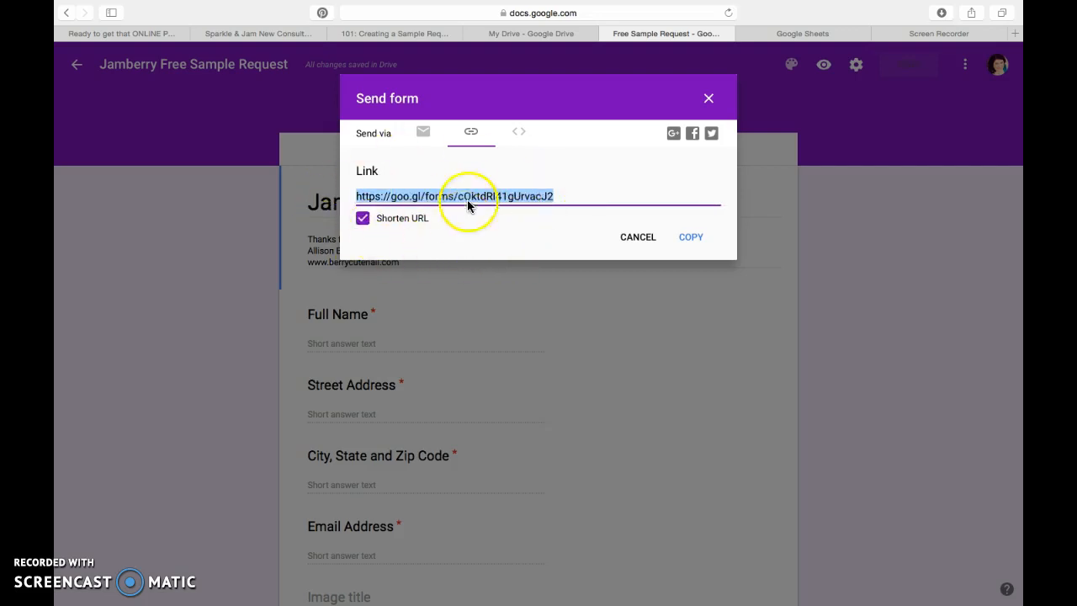
pyautogui.click(709, 98)
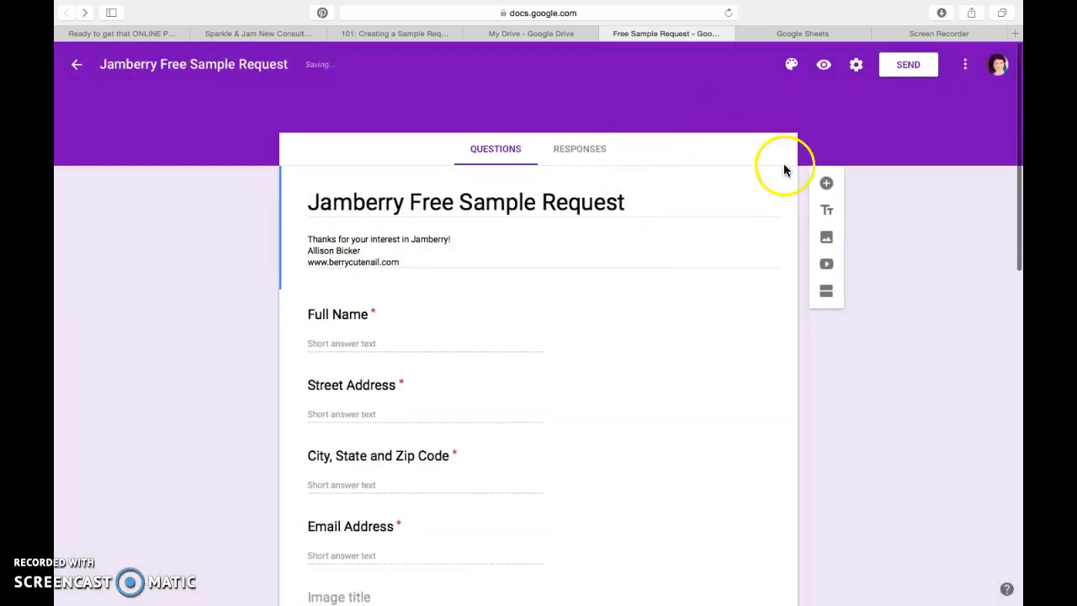
# Preview the form as respondents see it, from the contact questions through the sample image to the party question
pyautogui.click(824, 67)
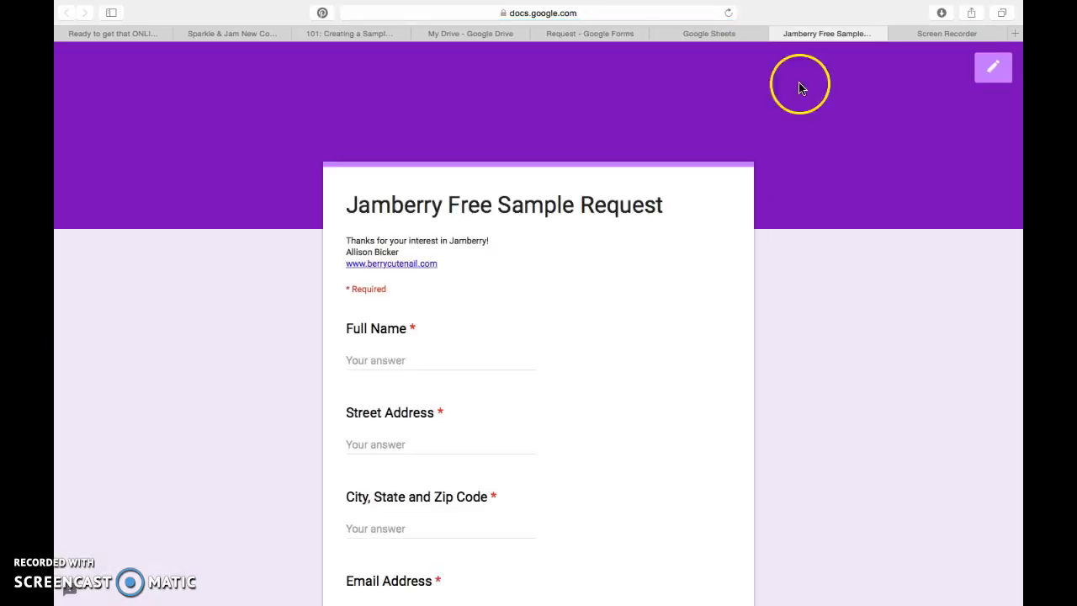
pyautogui.scroll(-3, 670, 189)
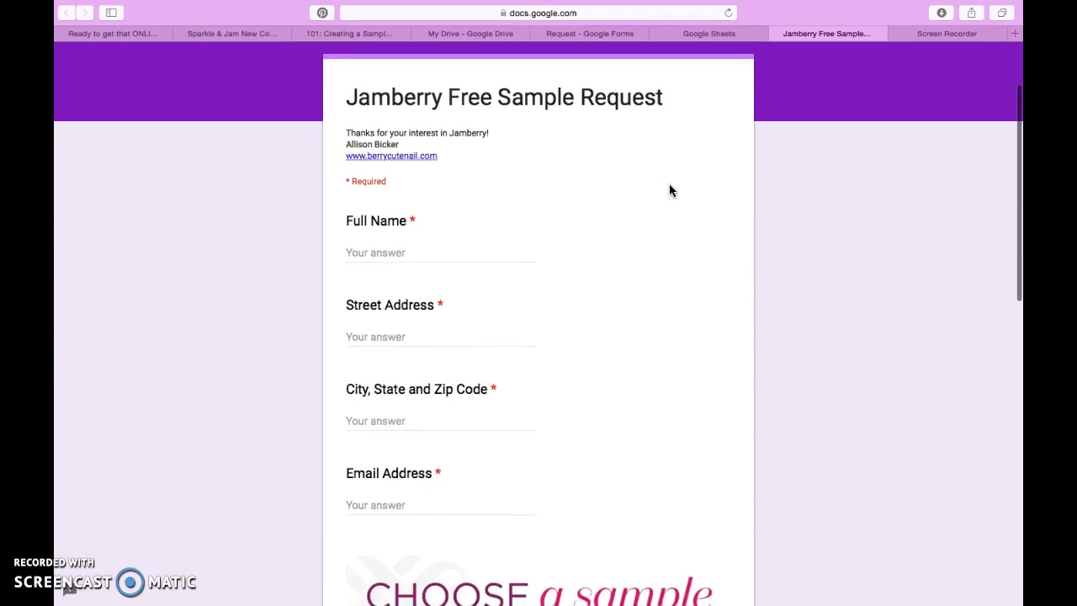
pyautogui.scroll(-2, 668, 190)
pyautogui.scroll(-5, 413, 308)
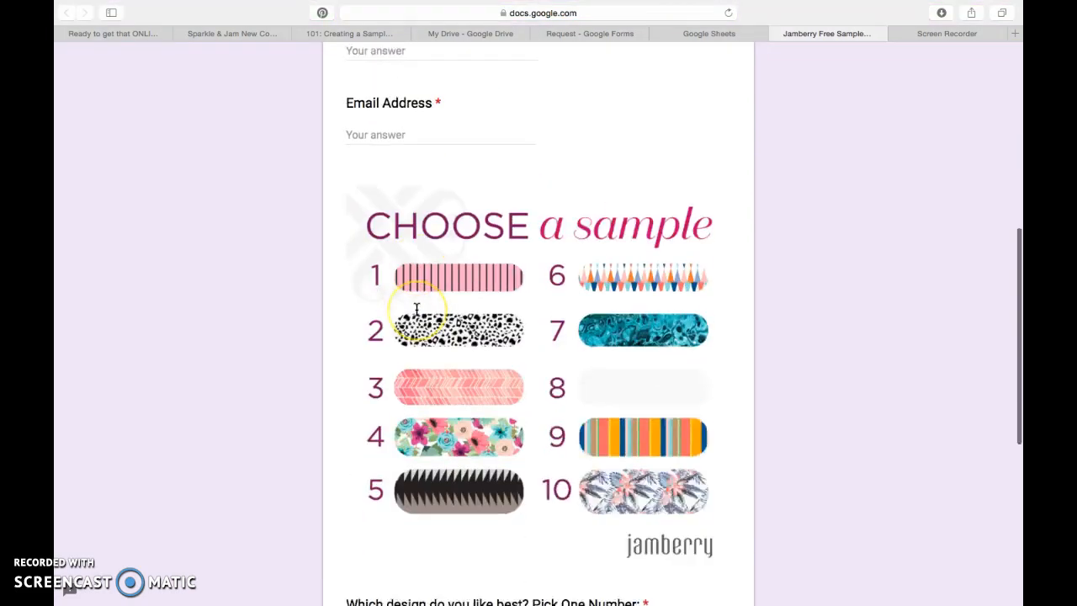
pyautogui.scroll(-4, 415, 309)
pyautogui.scroll(-3, 381, 406)
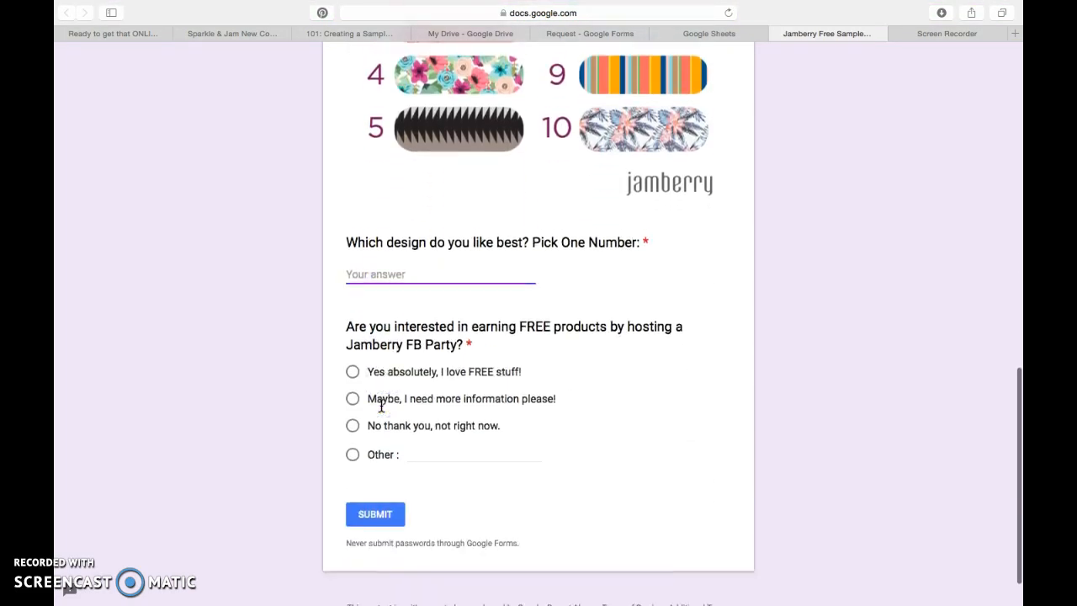
# Choose "Yes absolutely, I love FREE stuff!" for the Jamberry FB Party question in the form preview
pyautogui.click(353, 379)
pyautogui.click(375, 495)
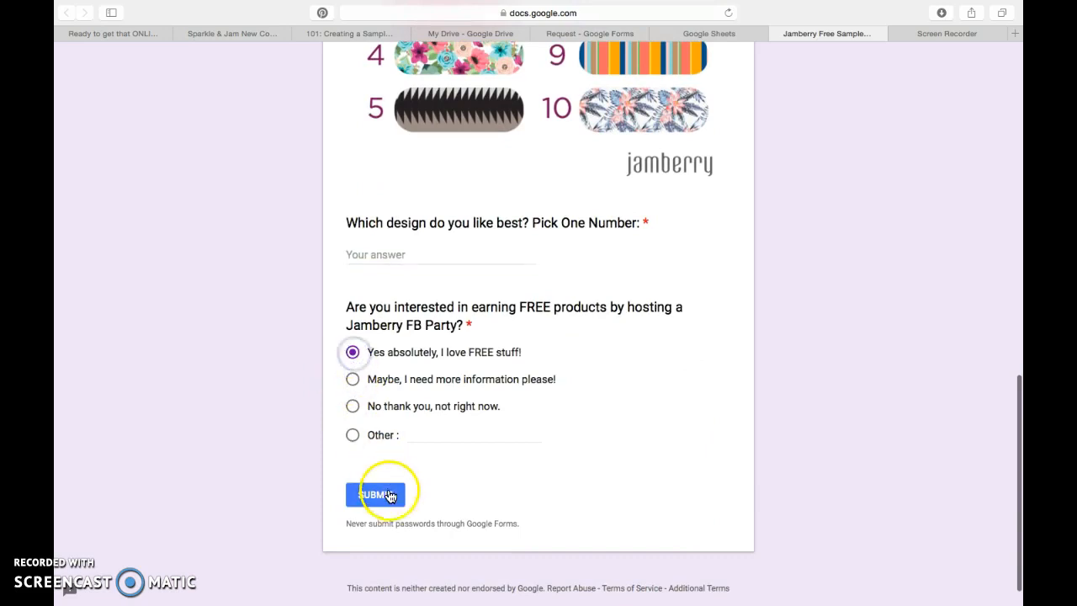
pyautogui.click(459, 315)
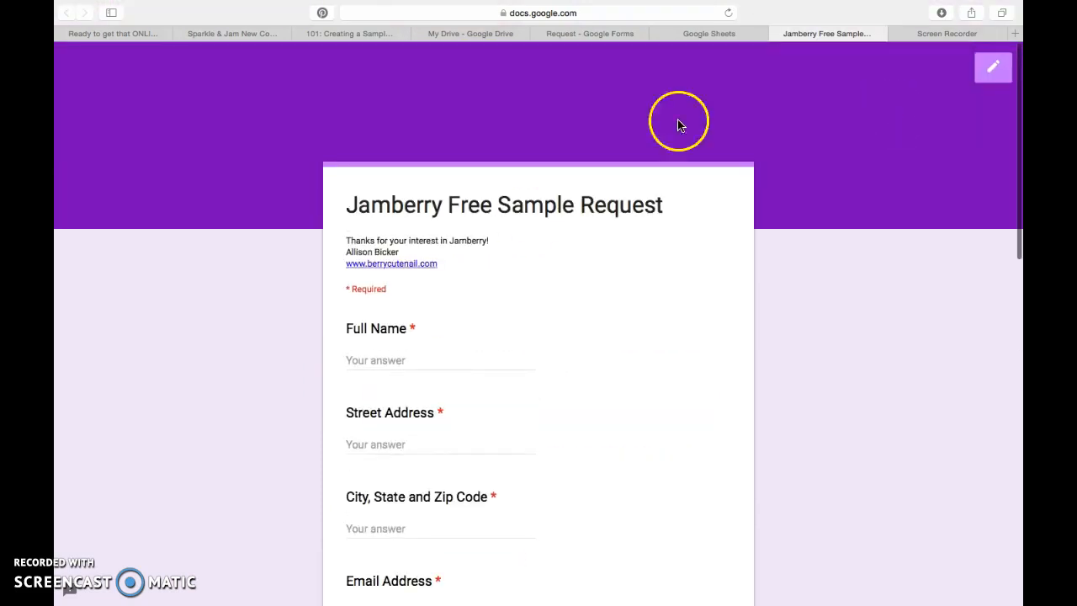